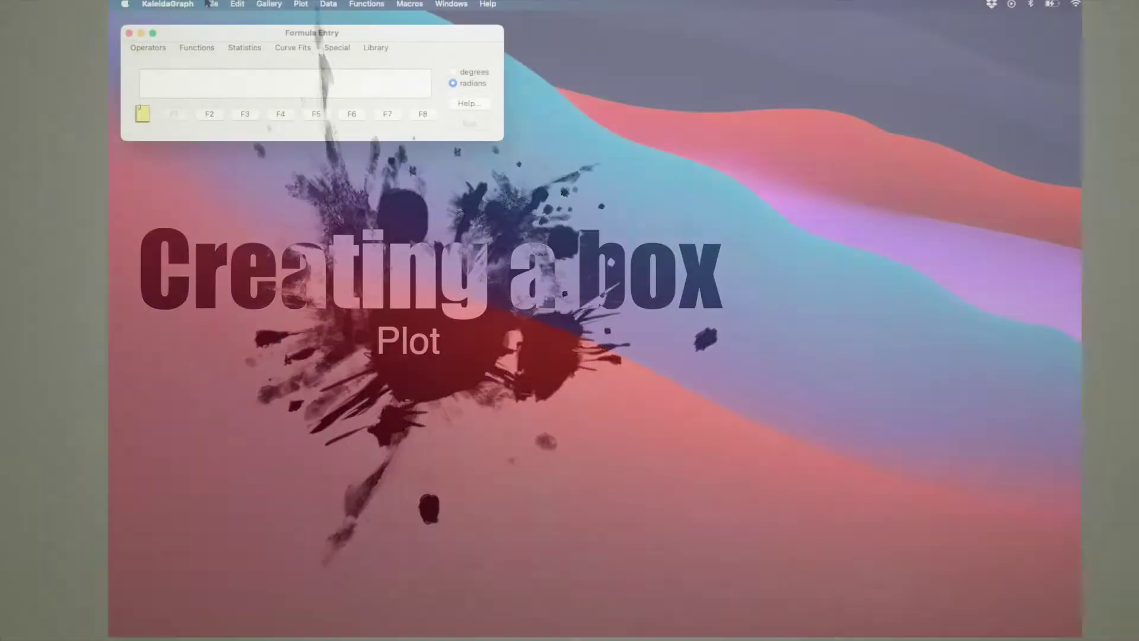
Open the LVEF Values Fold Change.qda data file
{"action": "left_click", "coordinate": [211, 4]}
{"action": "left_click", "coordinate": [217, 34]}
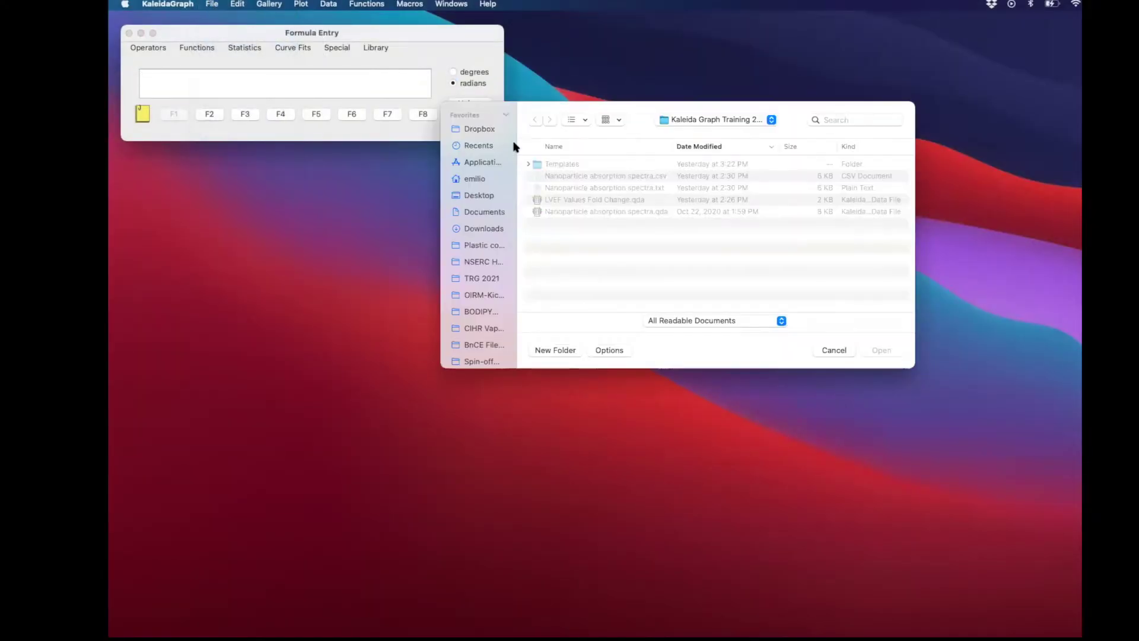
{"action": "left_click", "coordinate": [600, 203]}
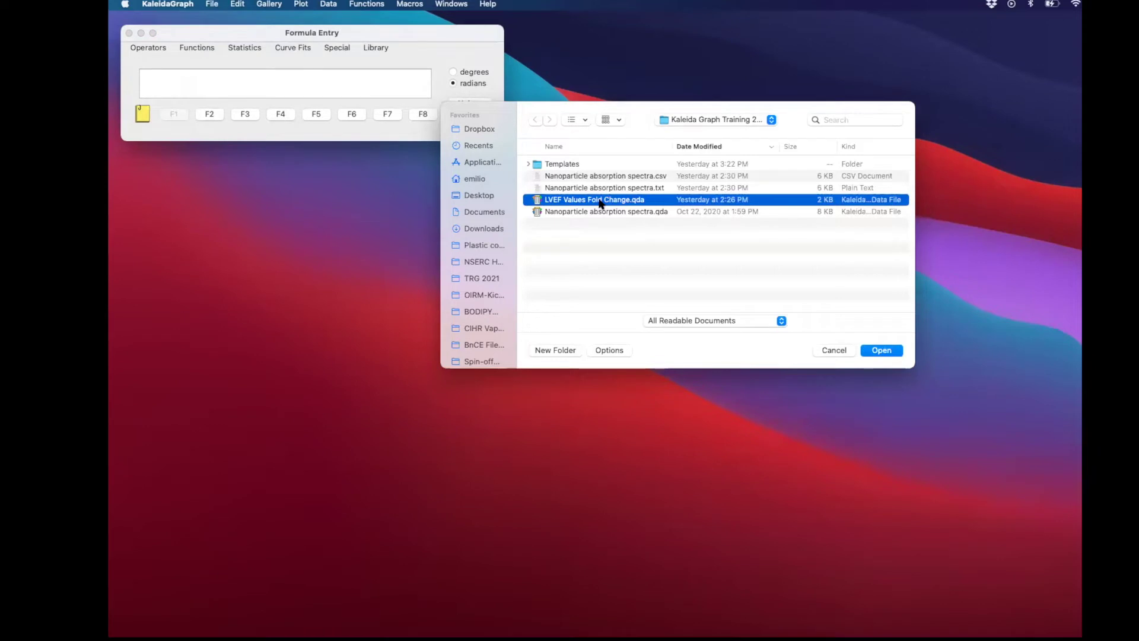
{"action": "double_click", "coordinate": [601, 203]}
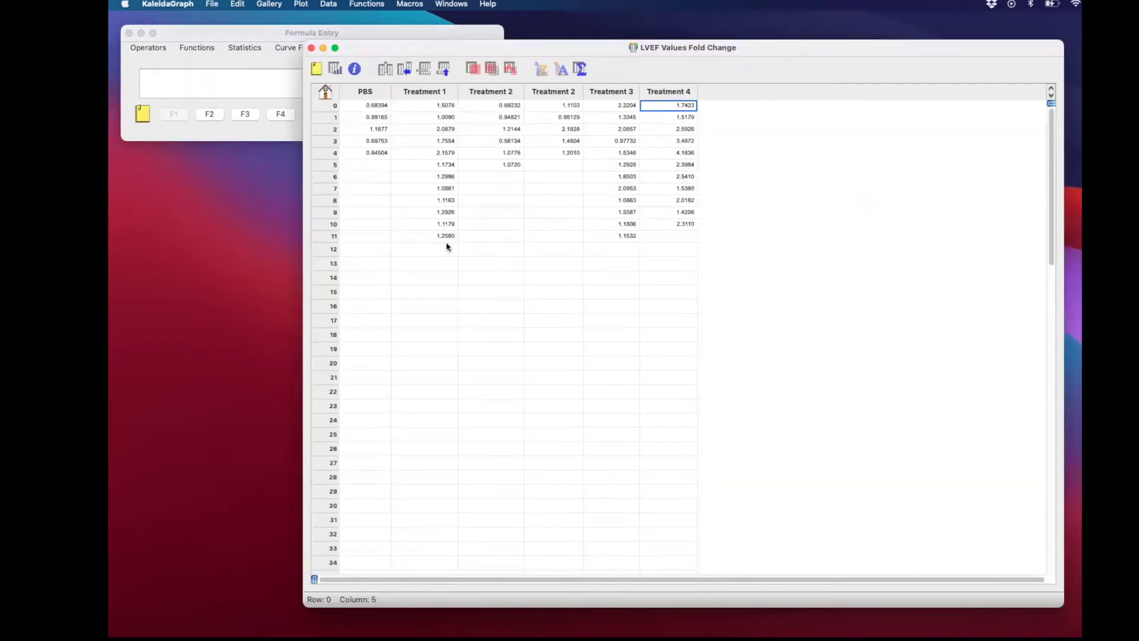
Rename the PBS, Treatment 1 and first Treatment 2 column headers to 0, 1 and 2
{"action": "double_click", "coordinate": [356, 92]}
{"action": "left_click", "coordinate": [369, 118]}
{"action": "left_click", "coordinate": [371, 91]}
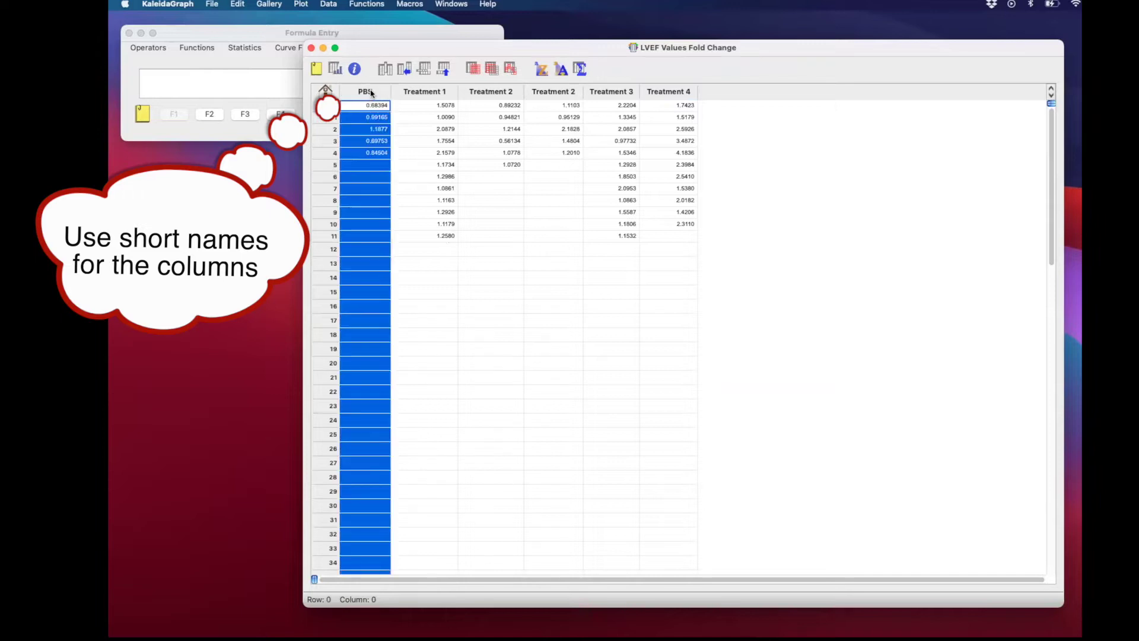
{"action": "double_click", "coordinate": [371, 91]}
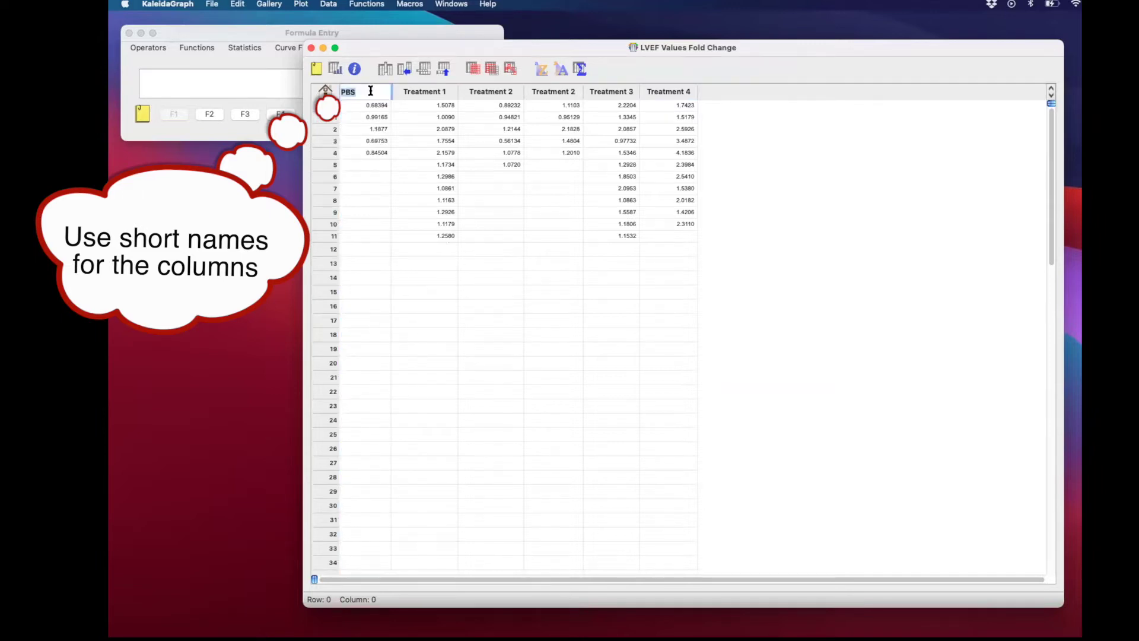
{"action": "type", "text": "0"}
{"action": "left_click", "coordinate": [429, 91]}
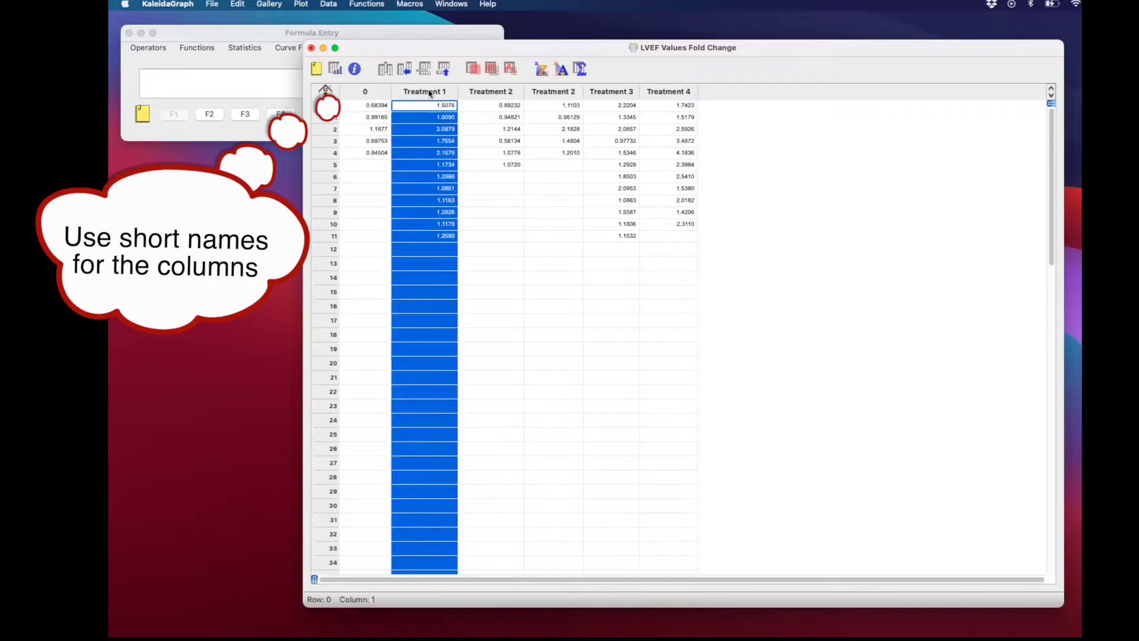
{"action": "double_click", "coordinate": [428, 91]}
{"action": "type", "text": "1"}
{"action": "double_click", "coordinate": [490, 91]}
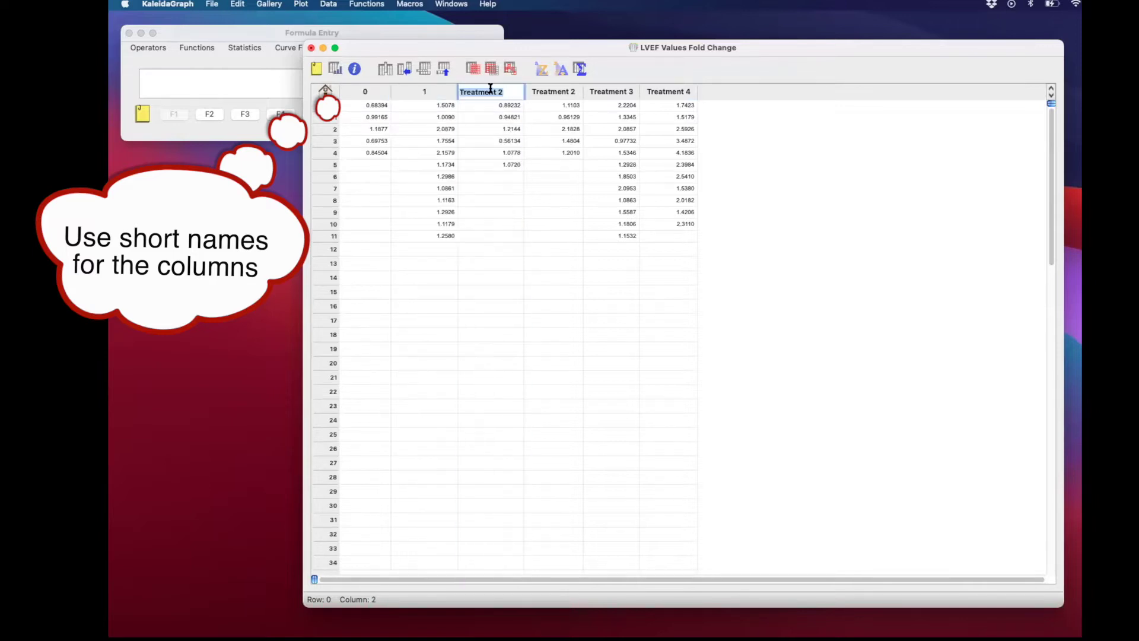
{"action": "type", "text": "2"}
Rename the second Treatment 2, Treatment 3 and Treatment 4 column headers to 3, 4 and 5
{"action": "left_click", "coordinate": [567, 92]}
{"action": "double_click", "coordinate": [567, 92]}
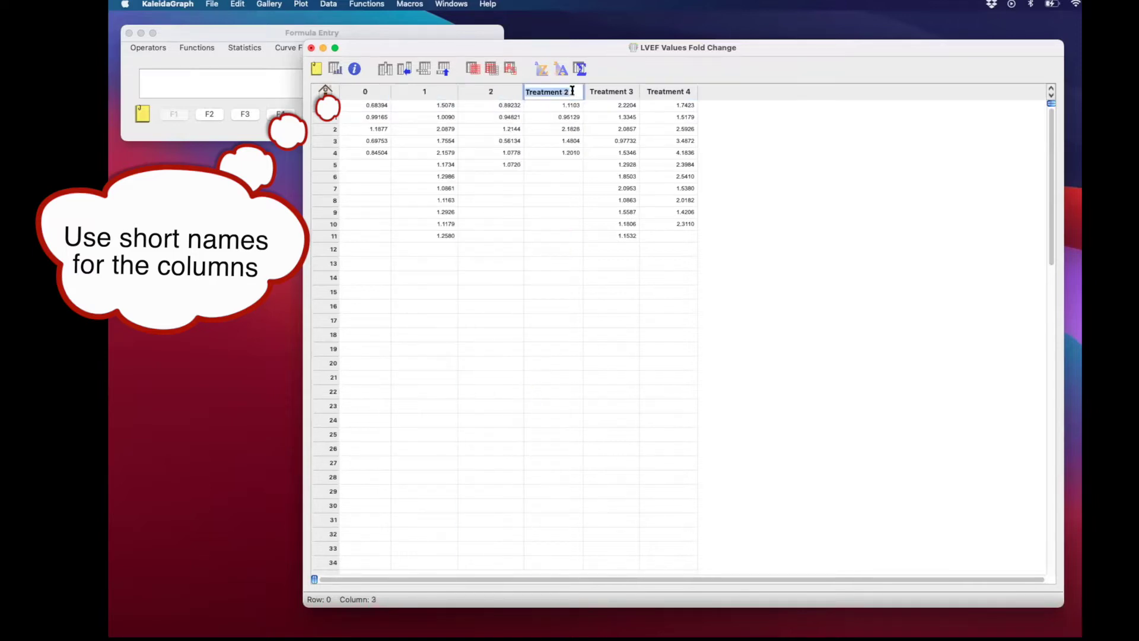
{"action": "type", "text": "3"}
{"action": "left_click", "coordinate": [619, 91]}
{"action": "double_click", "coordinate": [619, 91]}
{"action": "type", "text": "4"}
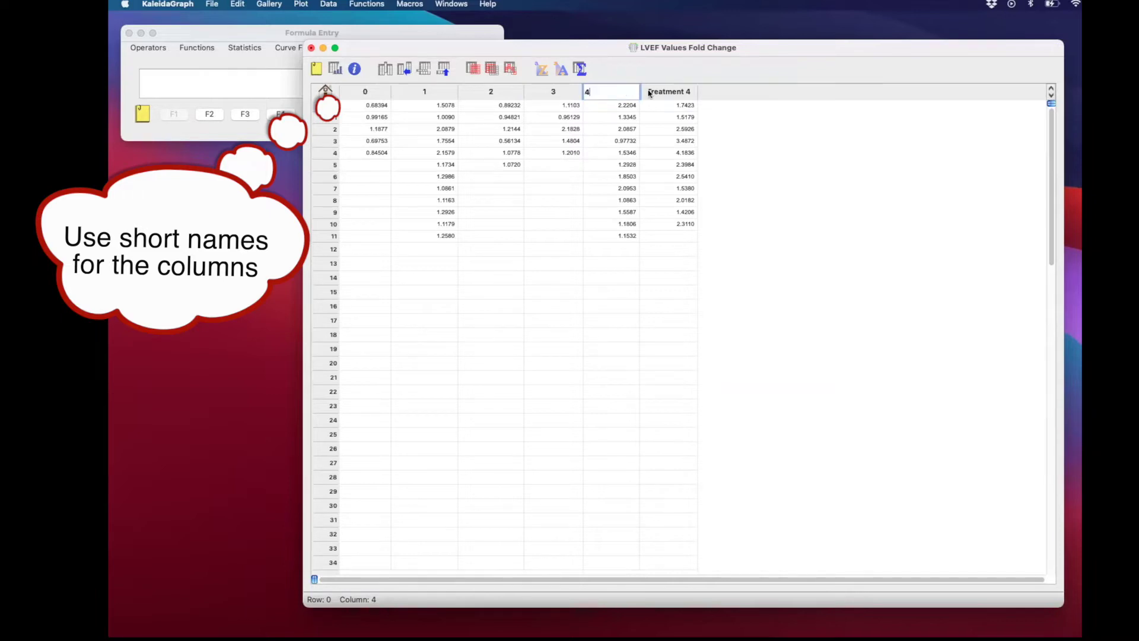
{"action": "left_click", "coordinate": [671, 92]}
{"action": "double_click", "coordinate": [672, 92]}
{"action": "type", "text": "5"}
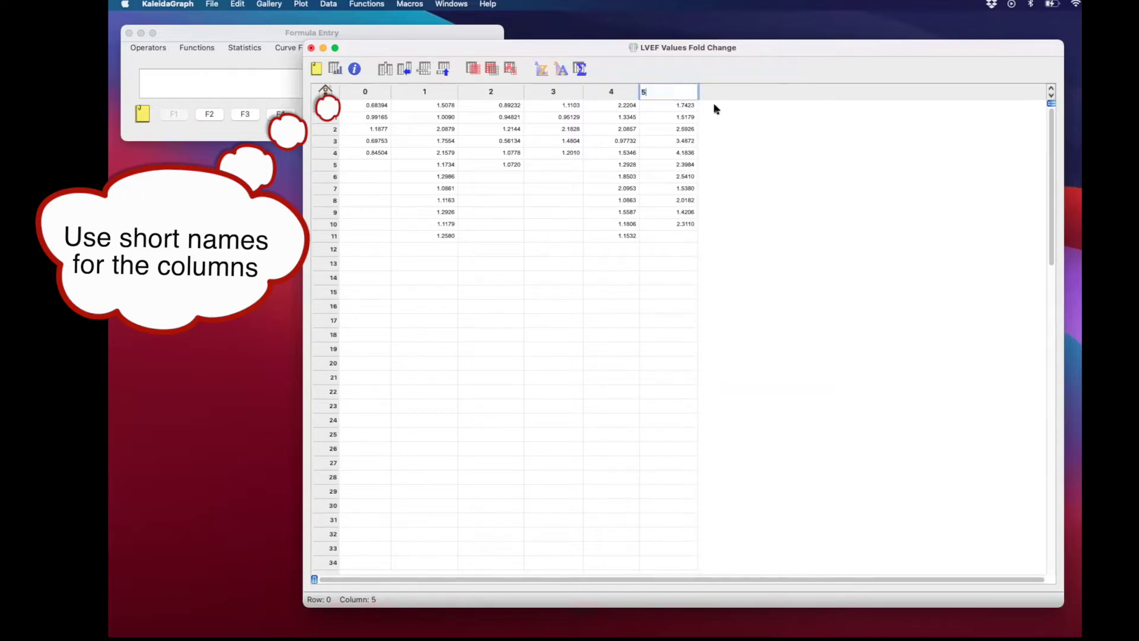
{"action": "key", "text": "Return"}
Choose the Box plot type from the Stat gallery
{"action": "left_click", "coordinate": [261, 5]}
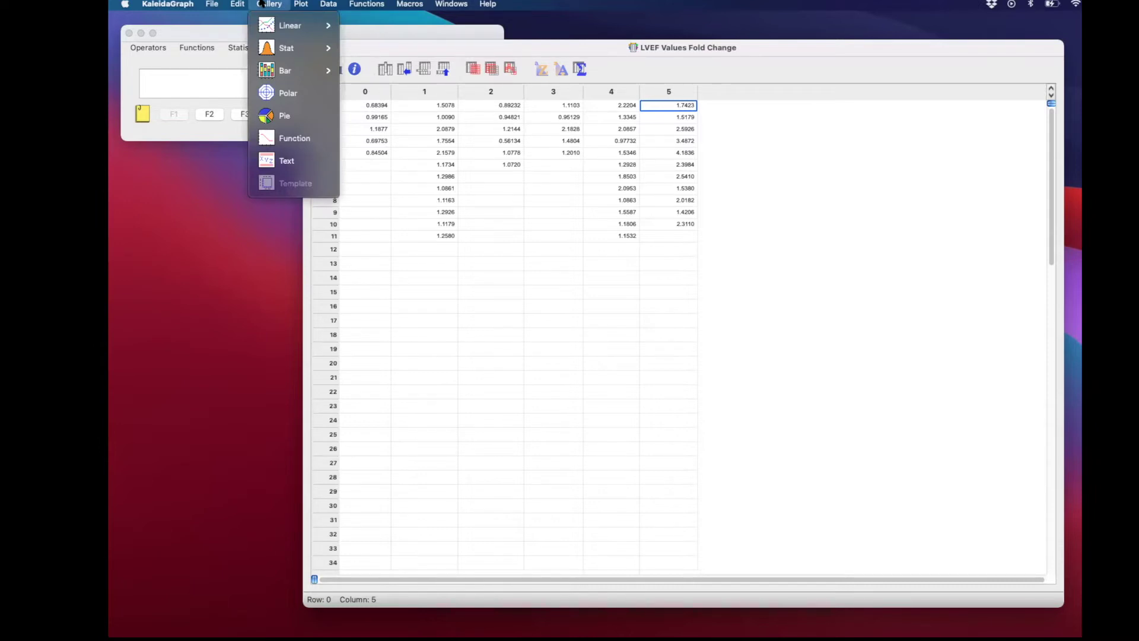
{"action": "mouse_move", "coordinate": [296, 51]}
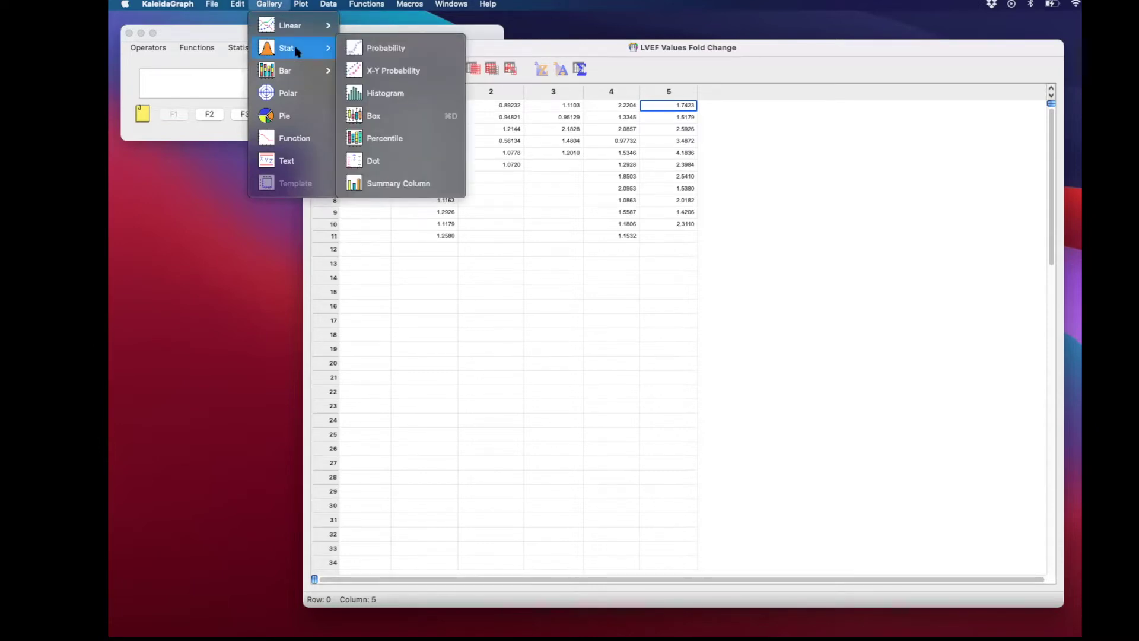
{"action": "left_click", "coordinate": [379, 121]}
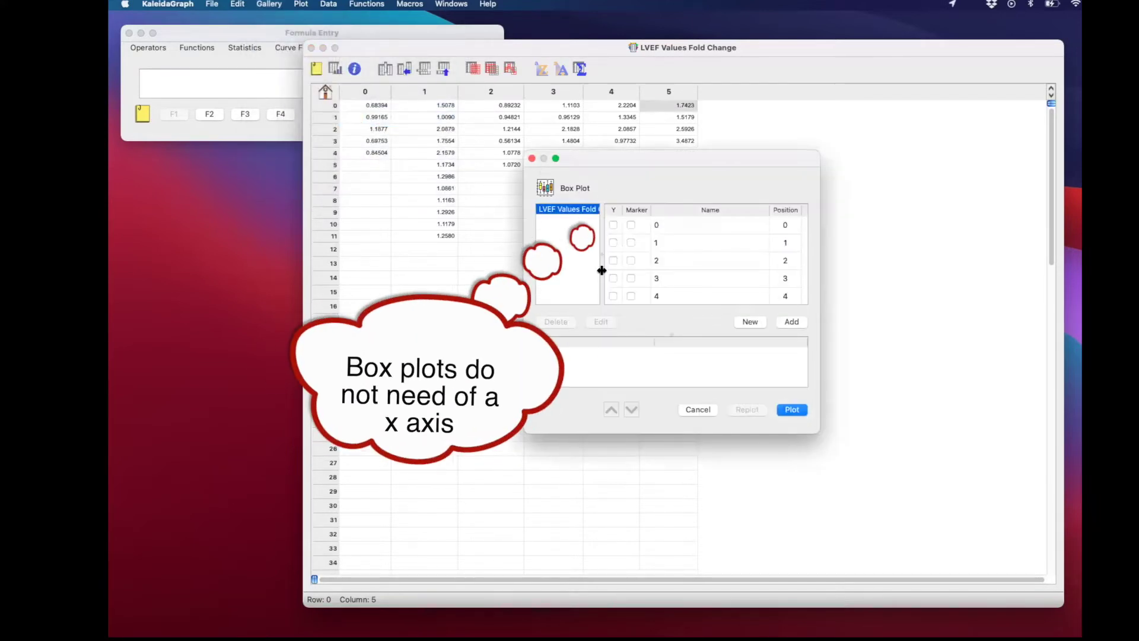
Tick columns 0, 1, 2, 3, 4 and 5 as Y variables in the Box Plot dialog
{"action": "left_click", "coordinate": [613, 226]}
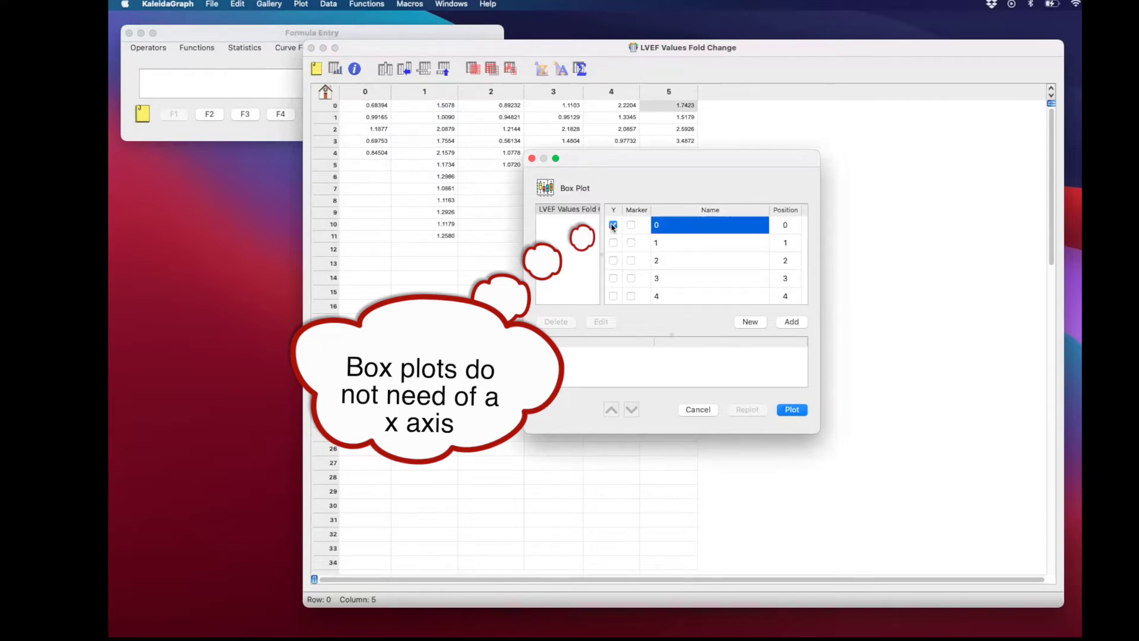
{"action": "left_click", "coordinate": [615, 243]}
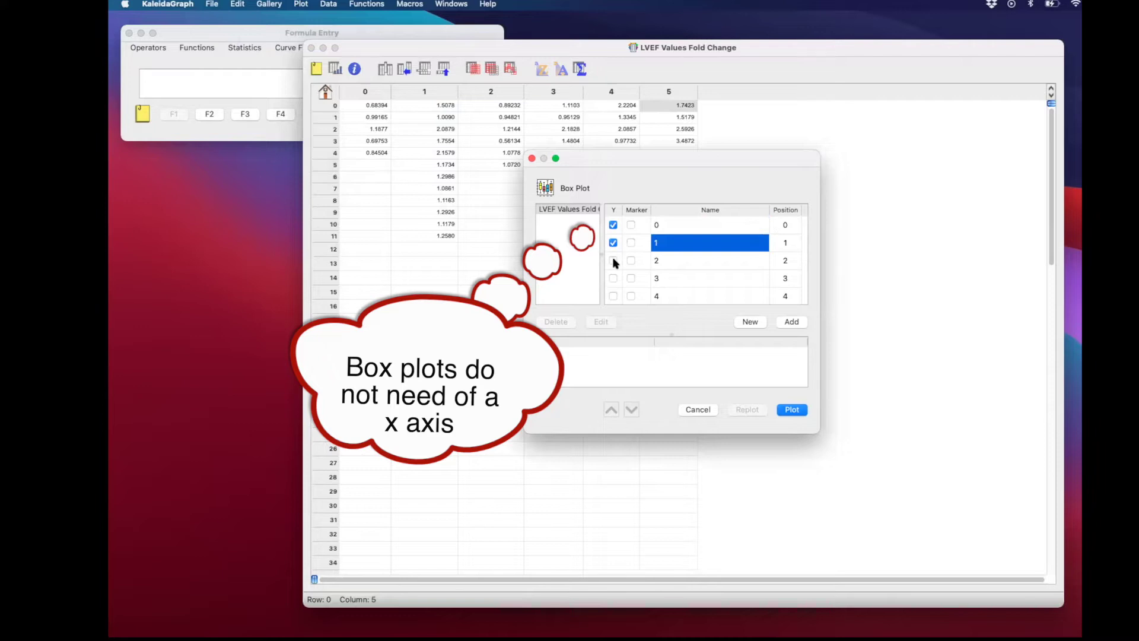
{"action": "left_click", "coordinate": [613, 261]}
{"action": "left_click", "coordinate": [613, 279]}
{"action": "left_click", "coordinate": [613, 296]}
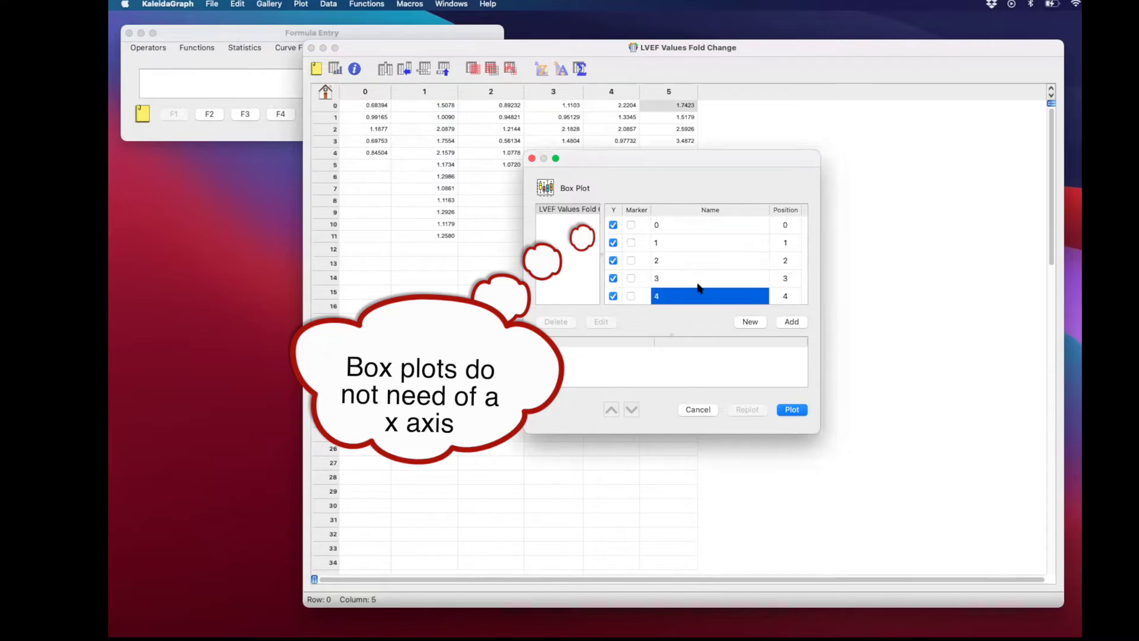
{"action": "scroll", "coordinate": [703, 286], "scroll_direction": "down", "scroll_amount": 1}
{"action": "left_click", "coordinate": [613, 295]}
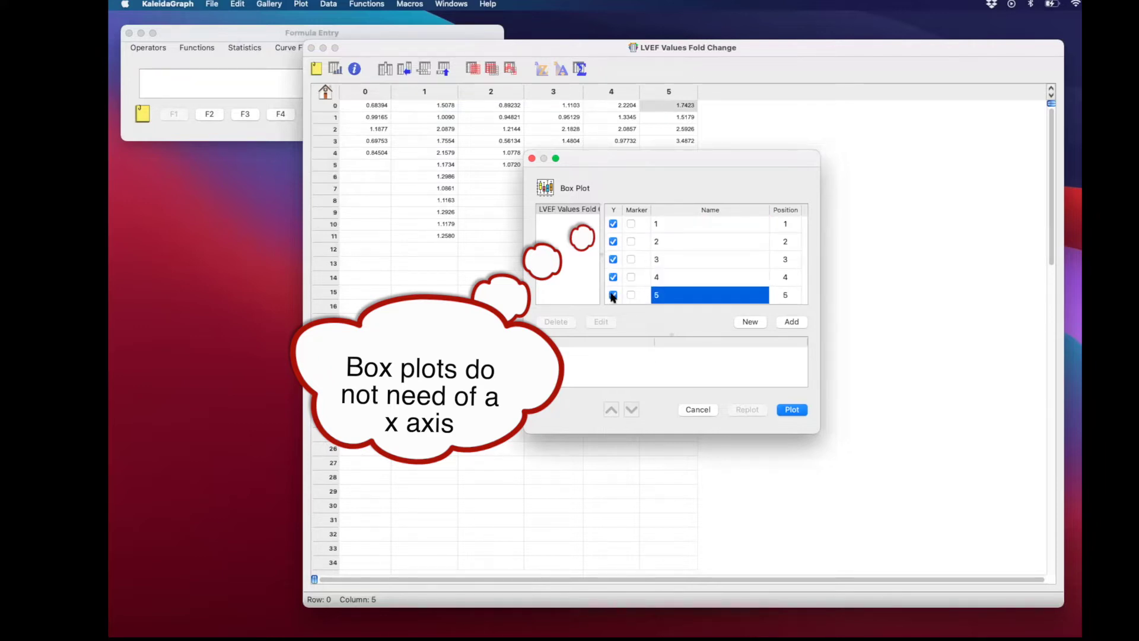
Draw the box plot into Plot 7 and drag the window's corner to enlarge it
{"action": "left_click", "coordinate": [794, 412]}
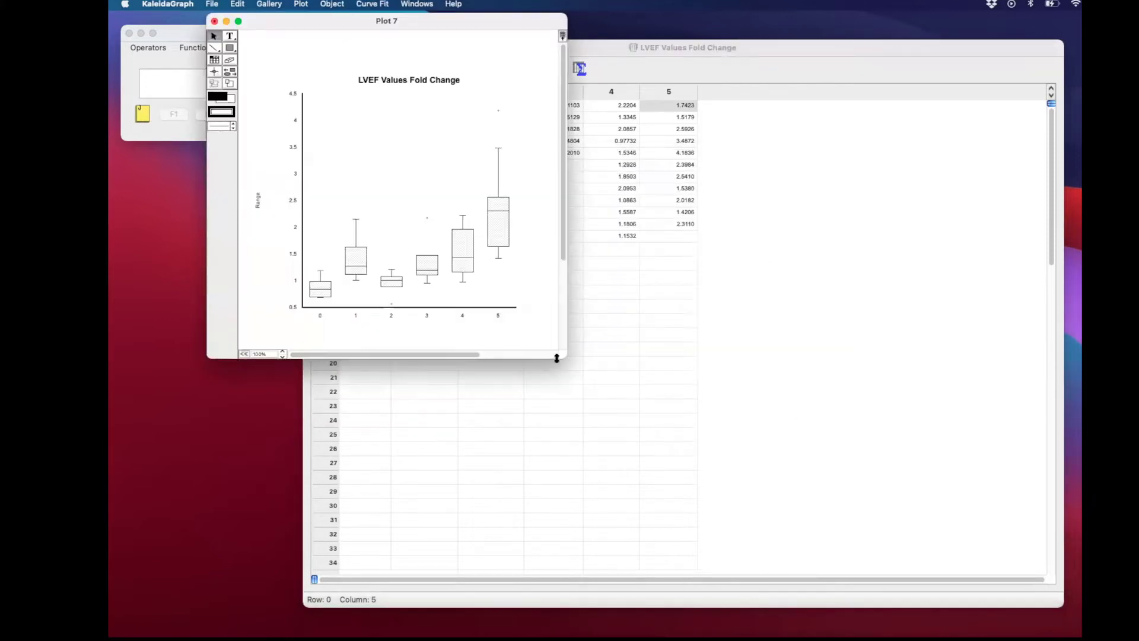
{"action": "left_click_drag", "start_coordinate": [564, 356], "coordinate": [809, 520]}
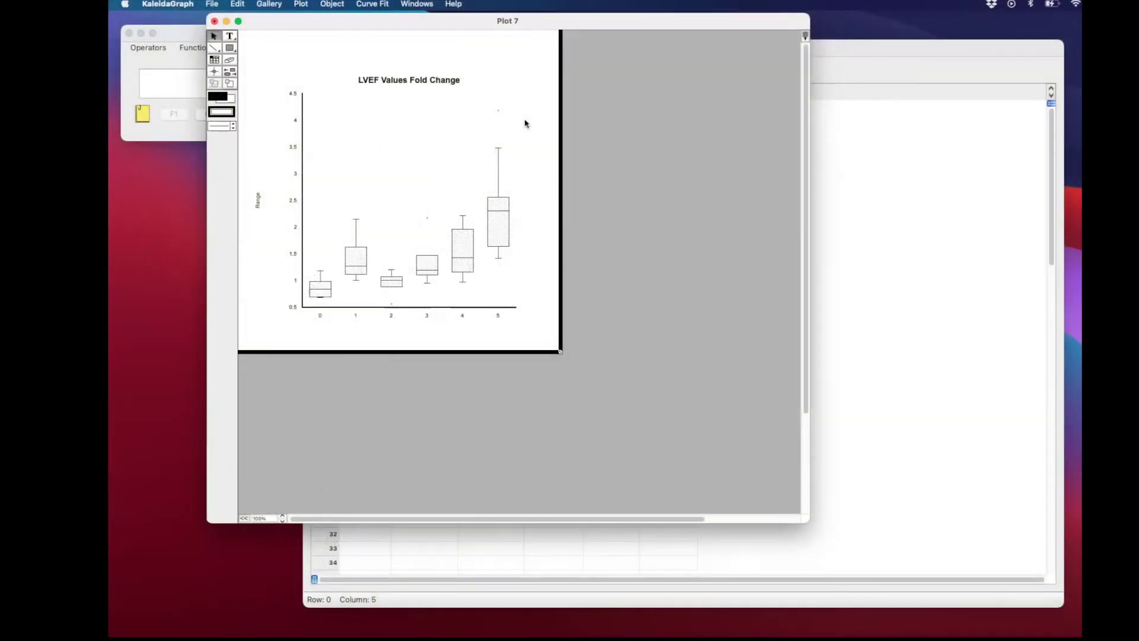
In Set Plot Size, enter axis origin 1.8/2.5, axis size 7/3.5 and frame 9.5/8 cm
{"action": "right_click", "coordinate": [525, 123]}
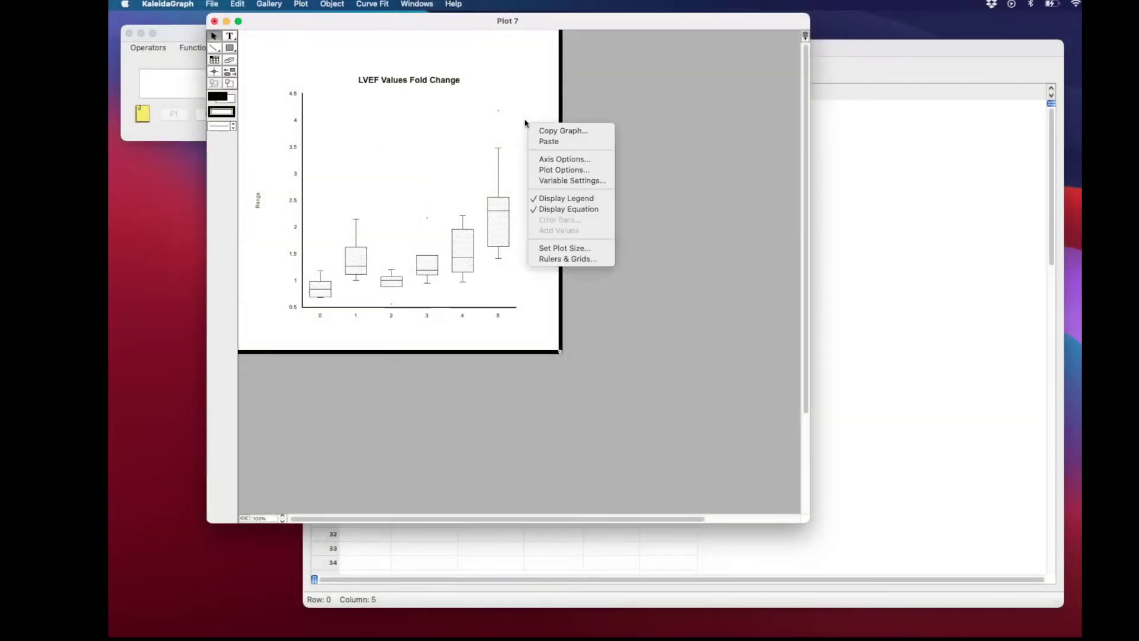
{"action": "left_click", "coordinate": [565, 248]}
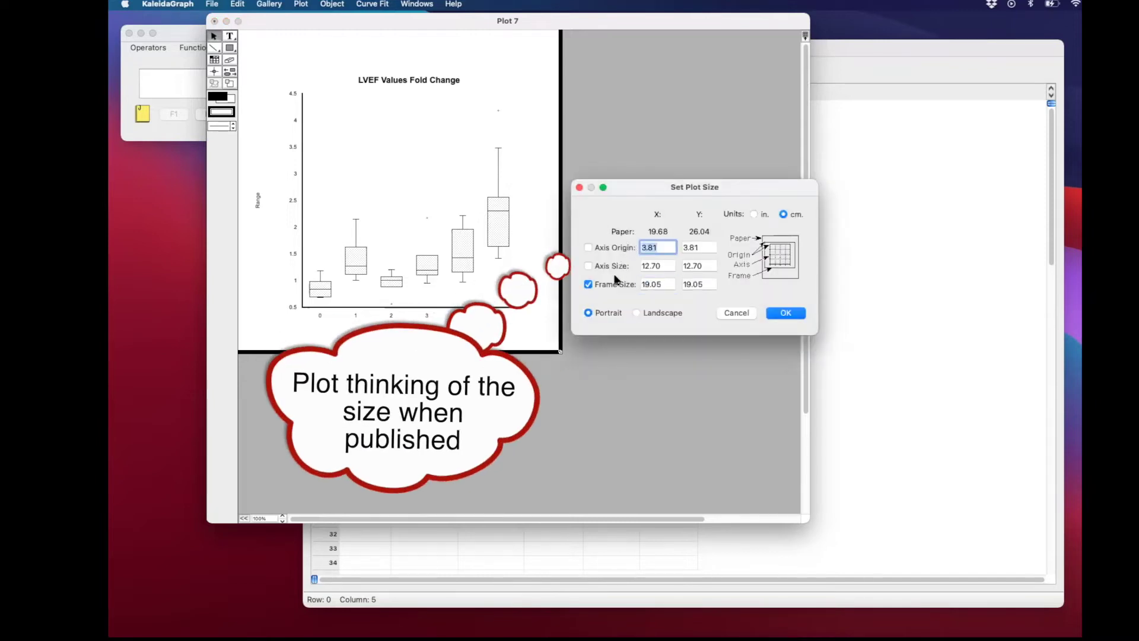
{"action": "type", "text": "1."}
{"action": "key", "text": "Tab"}
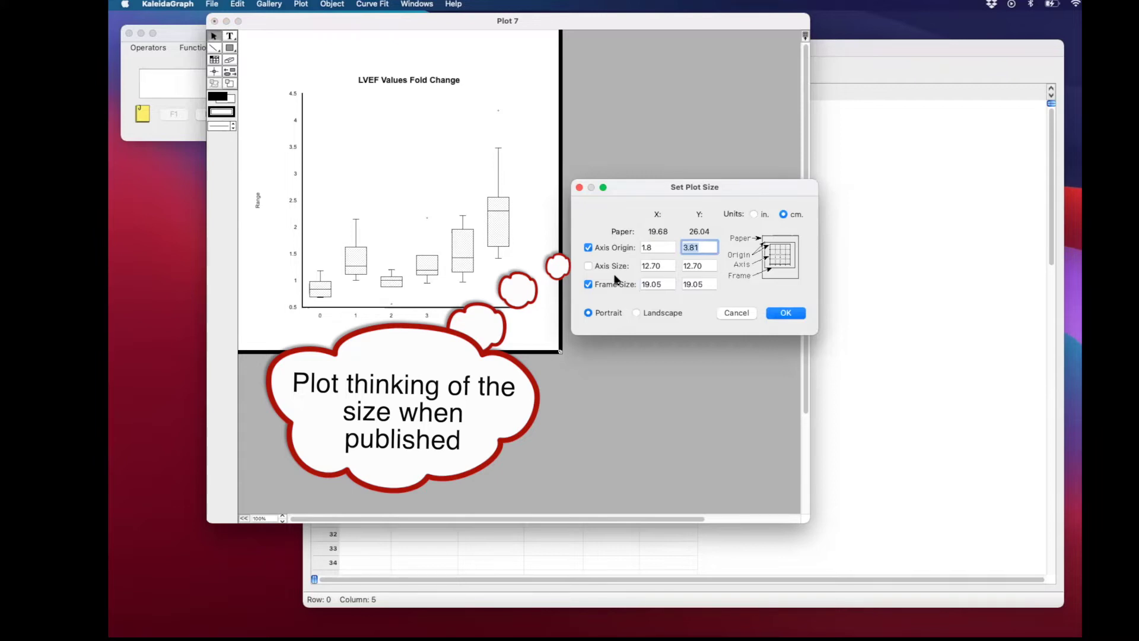
{"action": "type", "text": "5"}
{"action": "type", "text": ".5"}
{"action": "key", "text": "Tab"}
{"action": "type", "text": "7"}
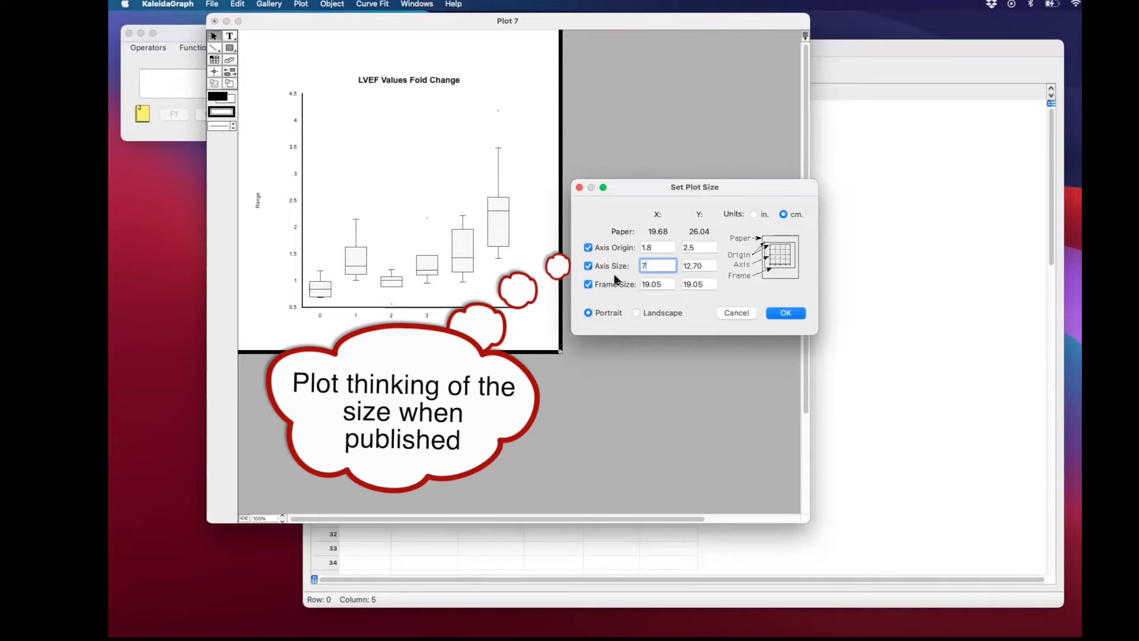
{"action": "key", "text": "Tab"}
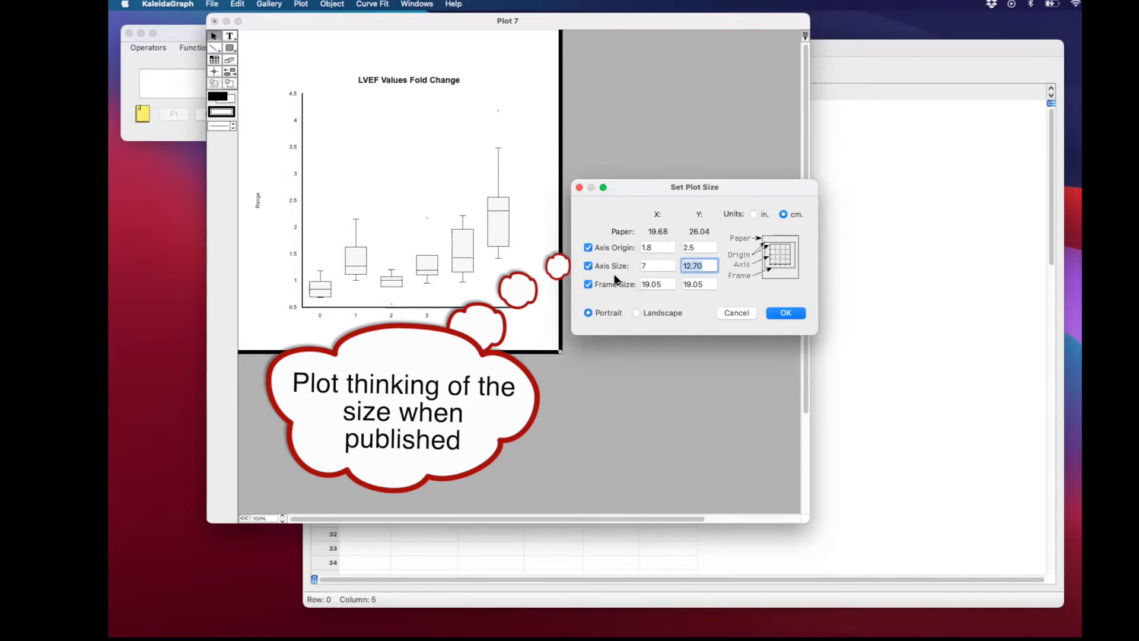
{"action": "type", "text": "3.5"}
{"action": "key", "text": "Tab"}
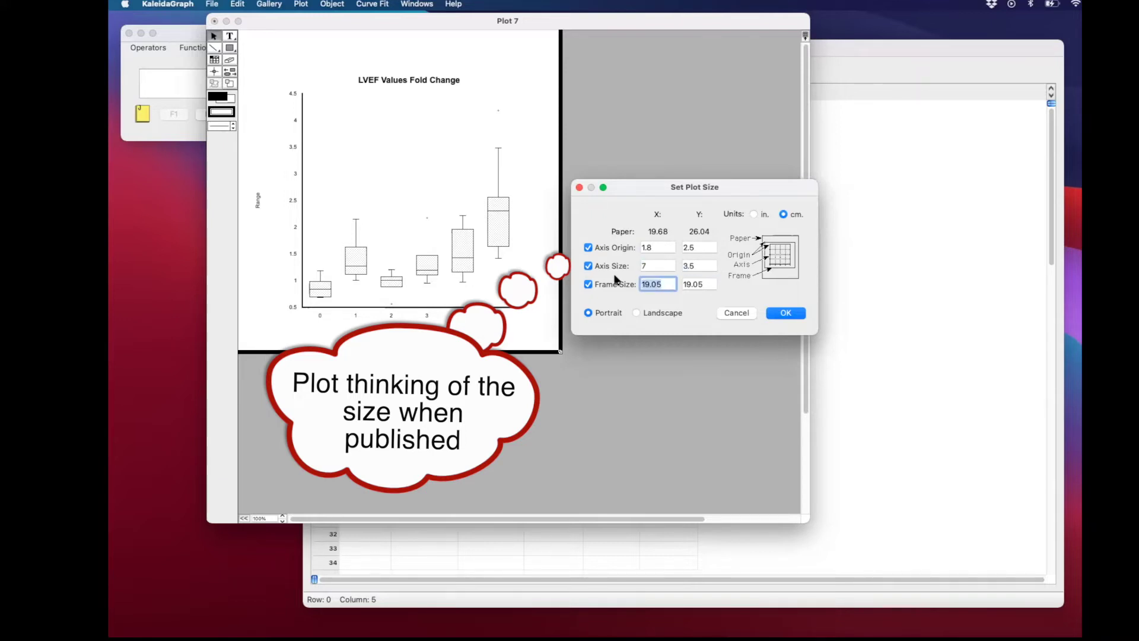
{"action": "type", "text": "9"}
{"action": "key", "text": "Tab"}
{"action": "type", "text": "8"}
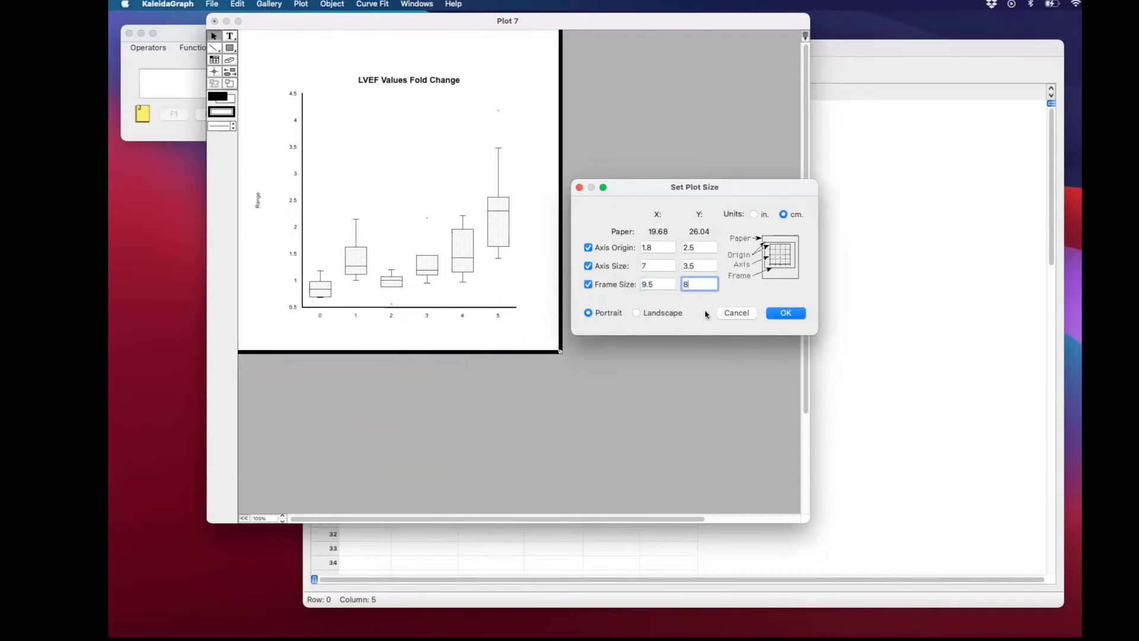
{"action": "left_click", "coordinate": [785, 313]}
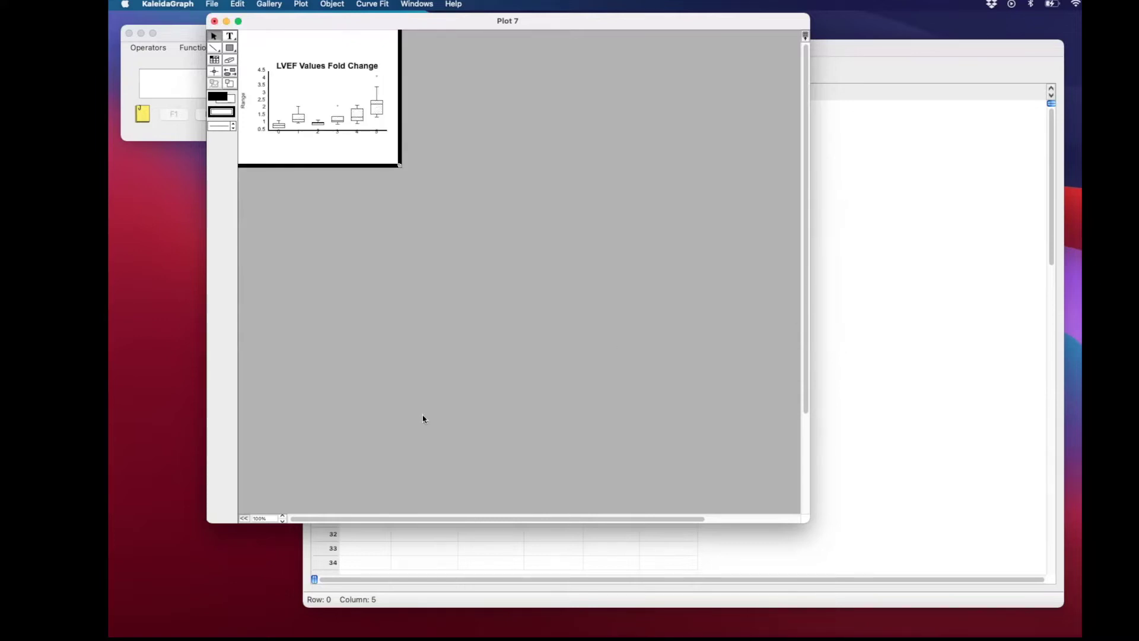
Zoom the view to 300% and nudge the x-axis group labels slightly lower
{"action": "left_click", "coordinate": [267, 518]}
{"action": "left_click_drag", "start_coordinate": [263, 519], "coordinate": [246, 518]}
{"action": "type", "text": "300"}
{"action": "key", "text": "Return"}
{"action": "left_click", "coordinate": [360, 340]}
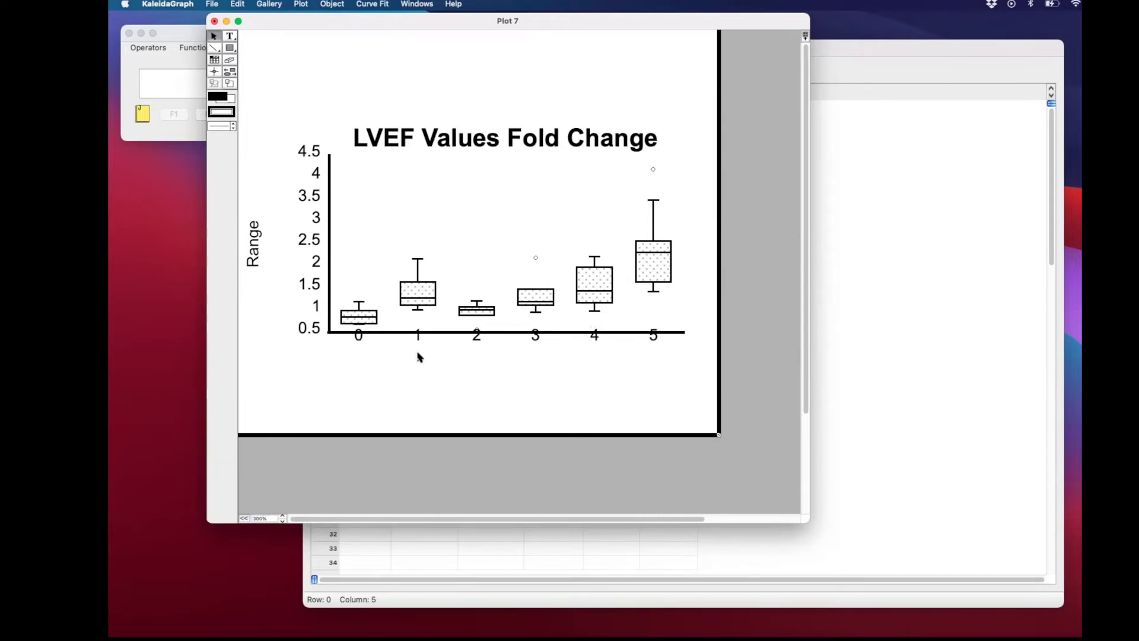
{"action": "left_click_drag", "start_coordinate": [419, 339], "coordinate": [419, 350]}
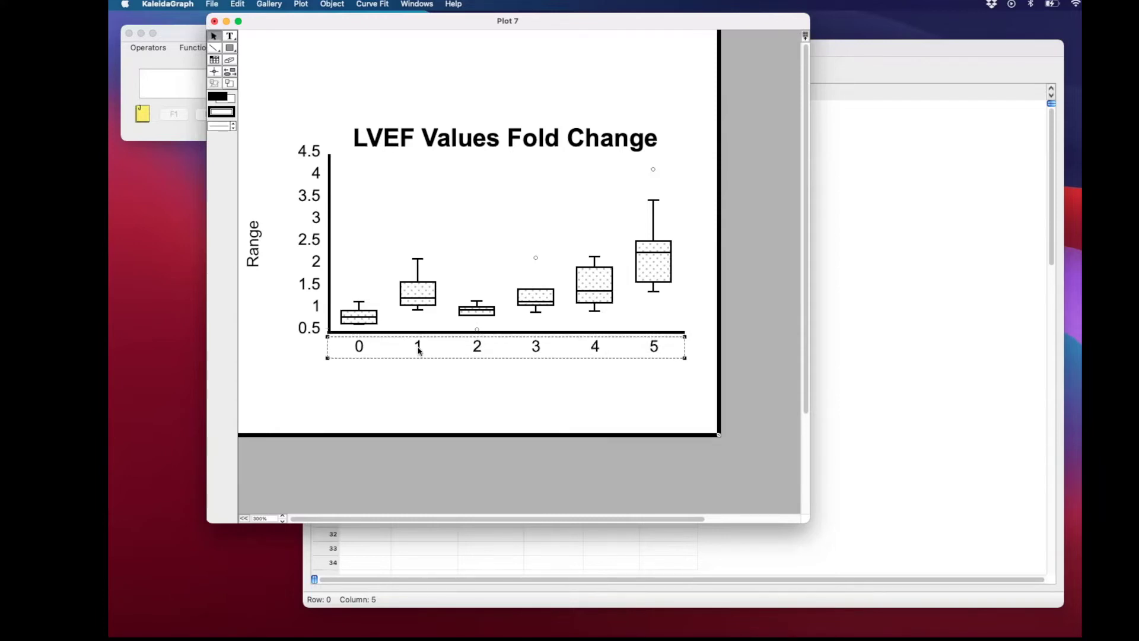
{"action": "left_click", "coordinate": [419, 379]}
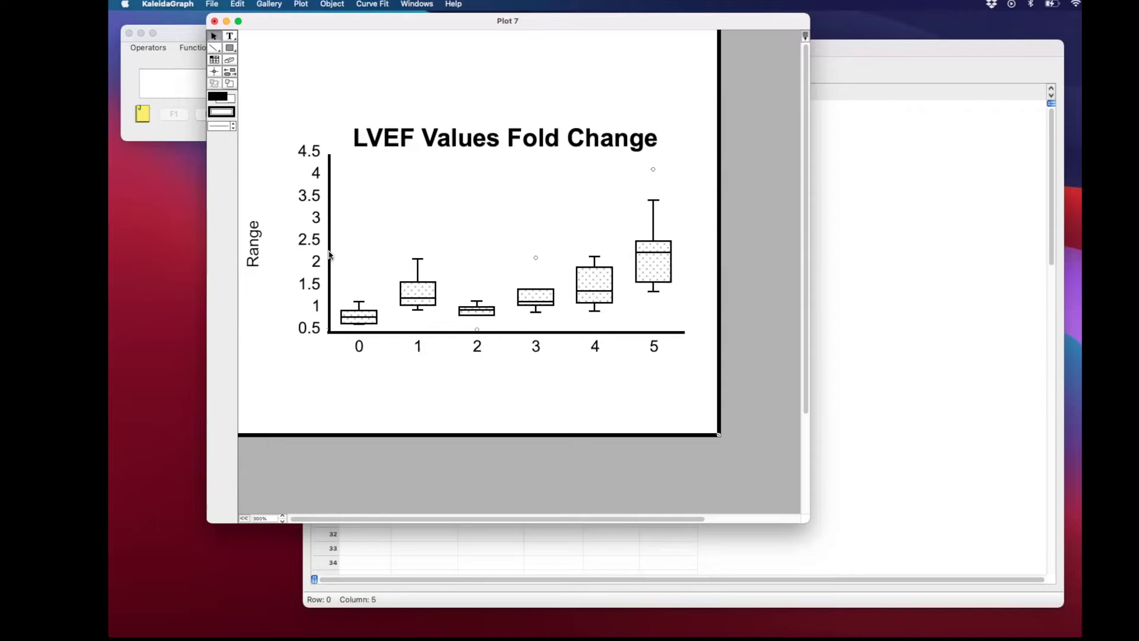
Drag the Range axis title right, closer to the Y-axis numbers
{"action": "left_click", "coordinate": [320, 267]}
{"action": "left_click", "coordinate": [259, 255]}
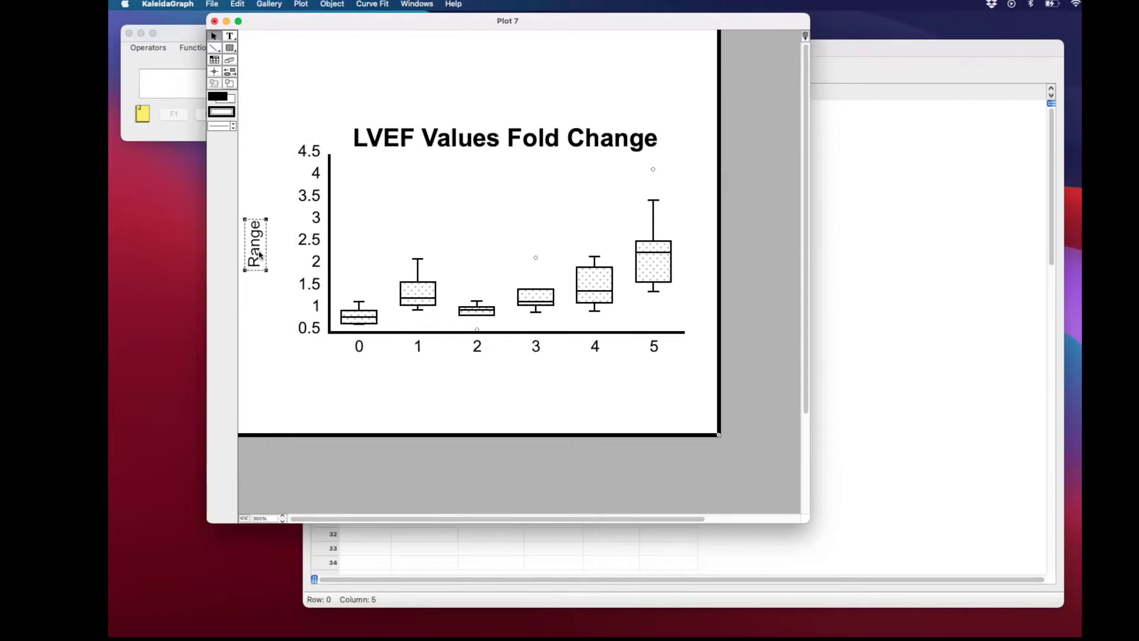
{"action": "left_click_drag", "start_coordinate": [259, 255], "coordinate": [274, 256]}
{"action": "left_click", "coordinate": [399, 133]}
{"action": "left_click", "coordinate": [302, 5]}
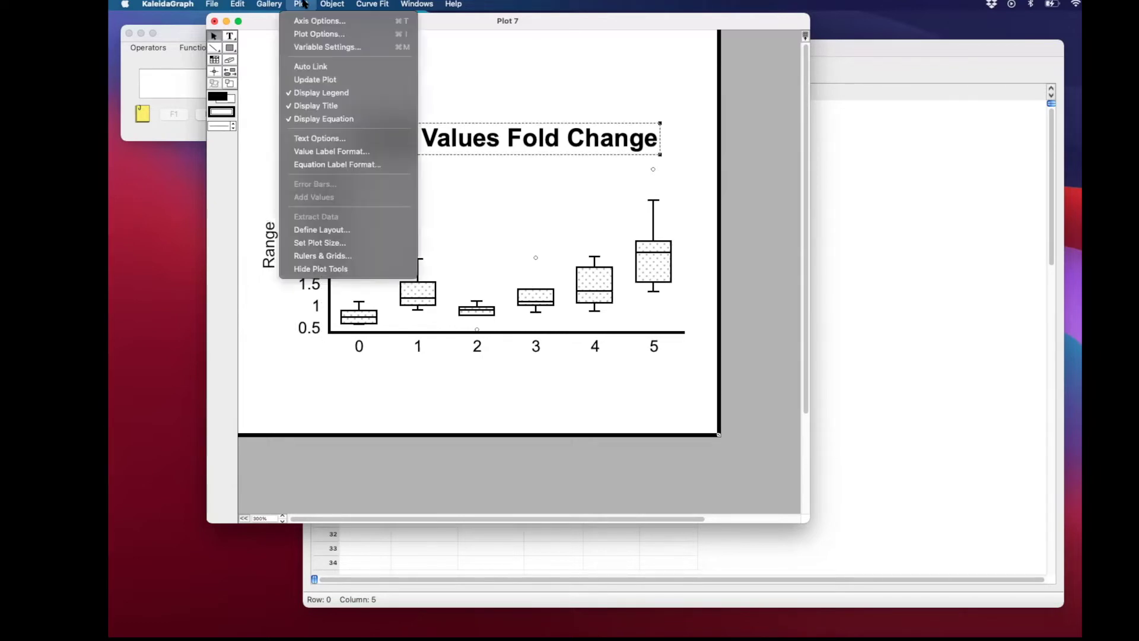
Switch off Display Legend, Display Title and Display Equation in the Plot menu
{"action": "left_click", "coordinate": [327, 98]}
{"action": "left_click", "coordinate": [304, 5]}
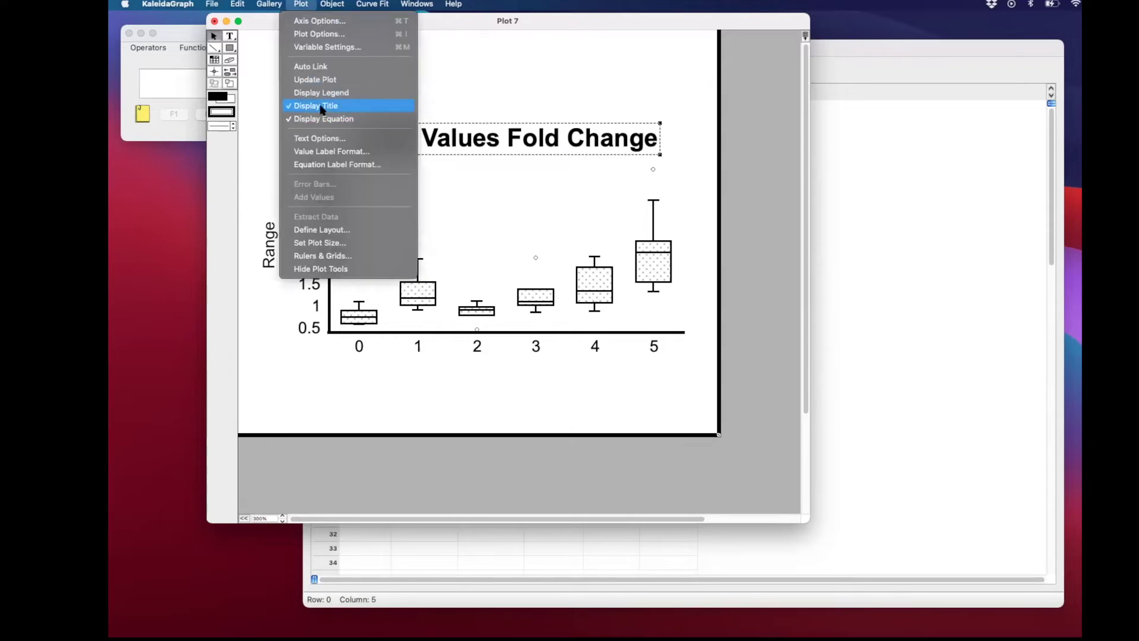
{"action": "left_click", "coordinate": [320, 106]}
{"action": "left_click", "coordinate": [301, 4]}
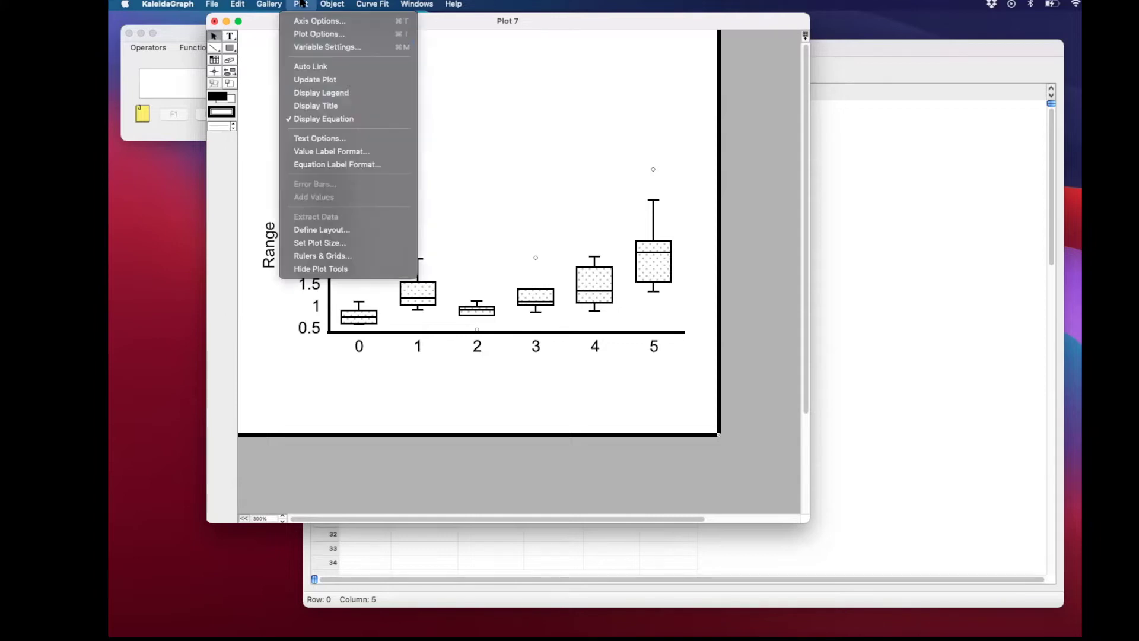
{"action": "left_click", "coordinate": [321, 121]}
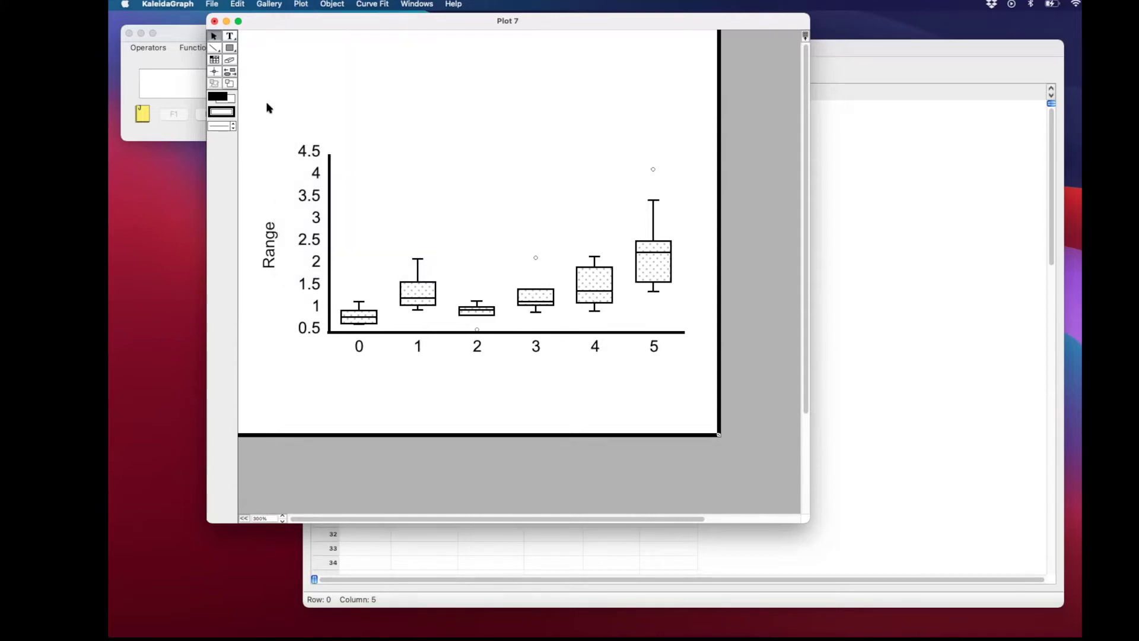
{"action": "left_click", "coordinate": [330, 171]}
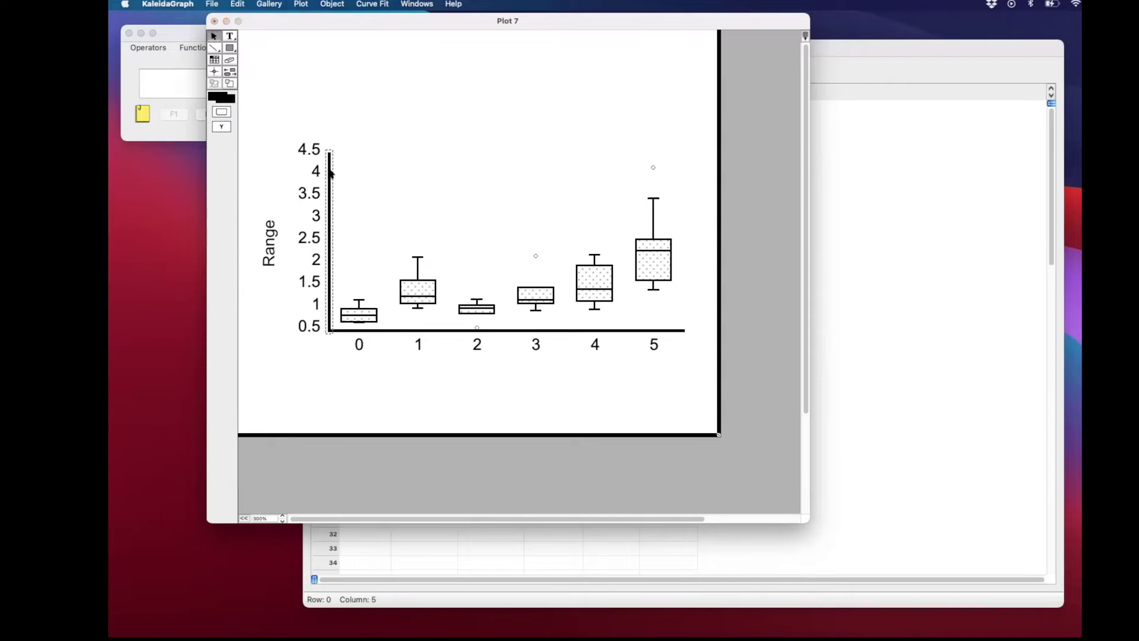
Make the Y axis's major tick marks point inward
{"action": "double_click", "coordinate": [330, 172]}
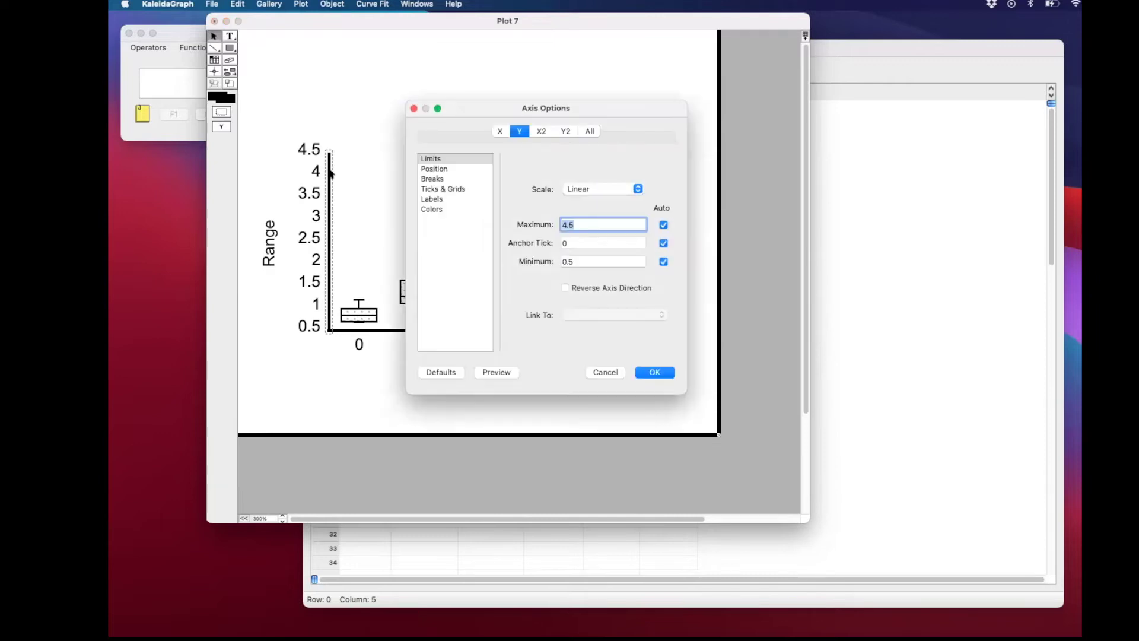
{"action": "left_click", "coordinate": [572, 190]}
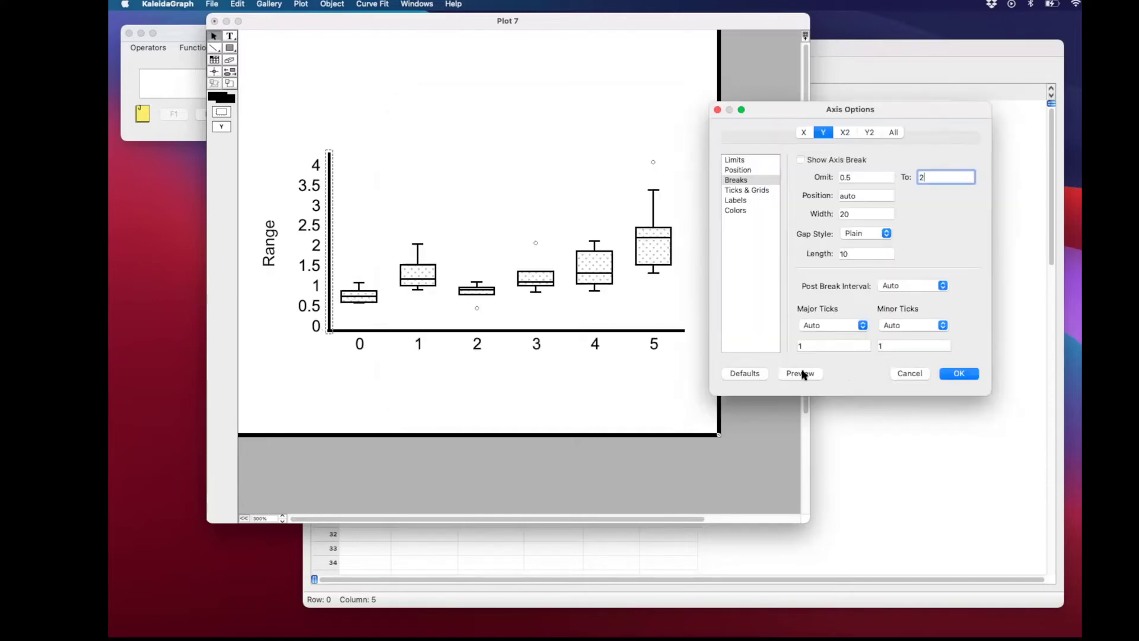
{"action": "left_click", "coordinate": [751, 190]}
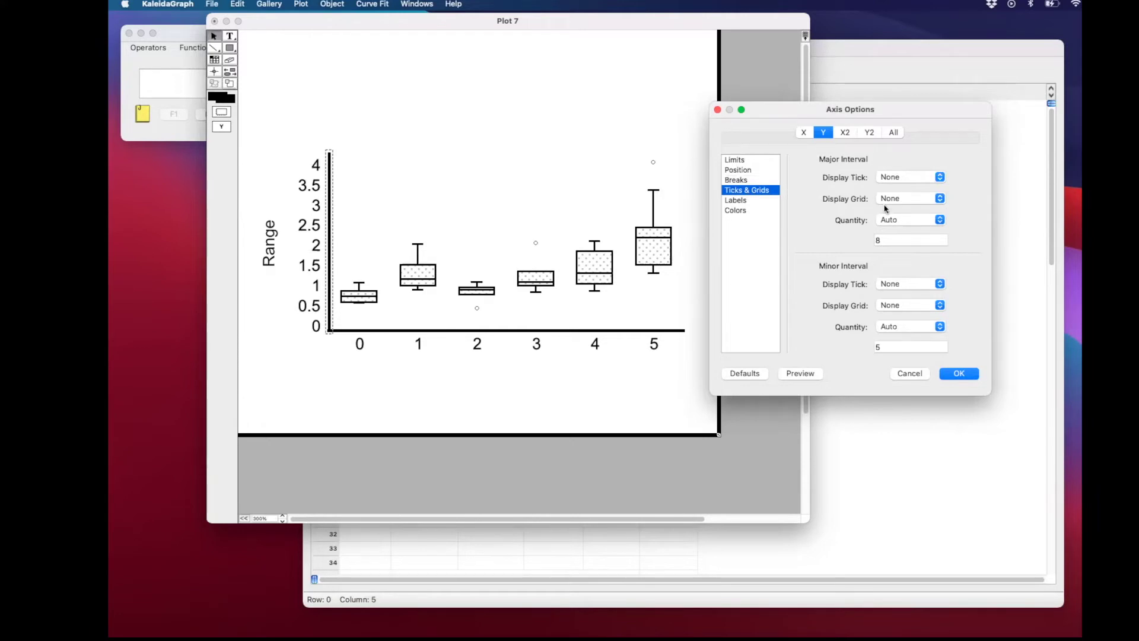
{"action": "left_click", "coordinate": [894, 182]}
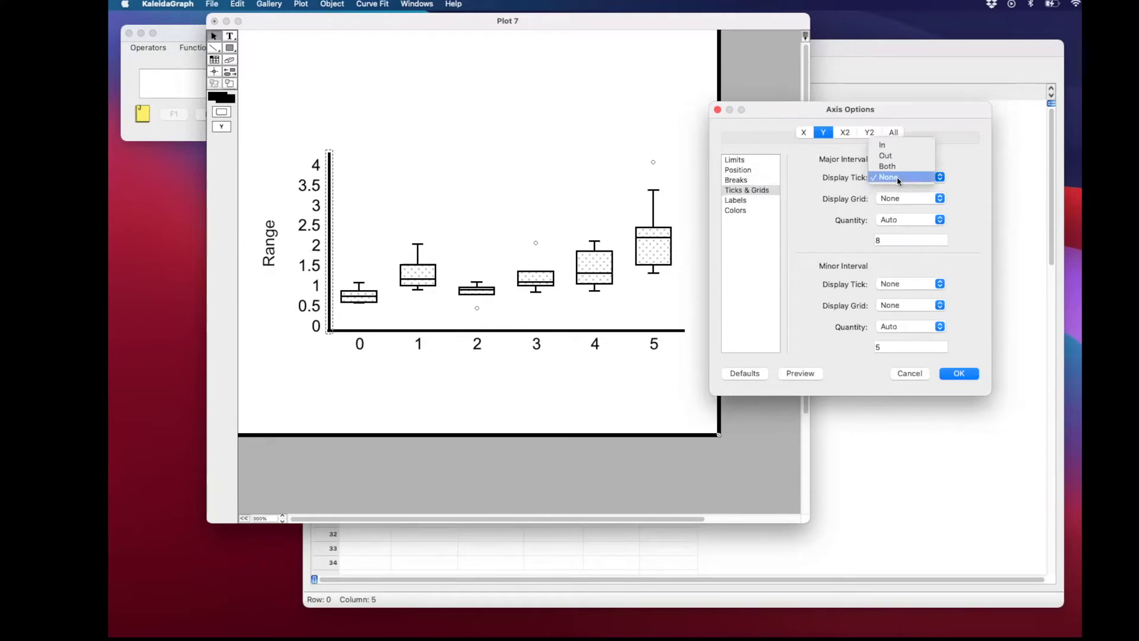
{"action": "left_click", "coordinate": [893, 150]}
{"action": "left_click", "coordinate": [809, 373]}
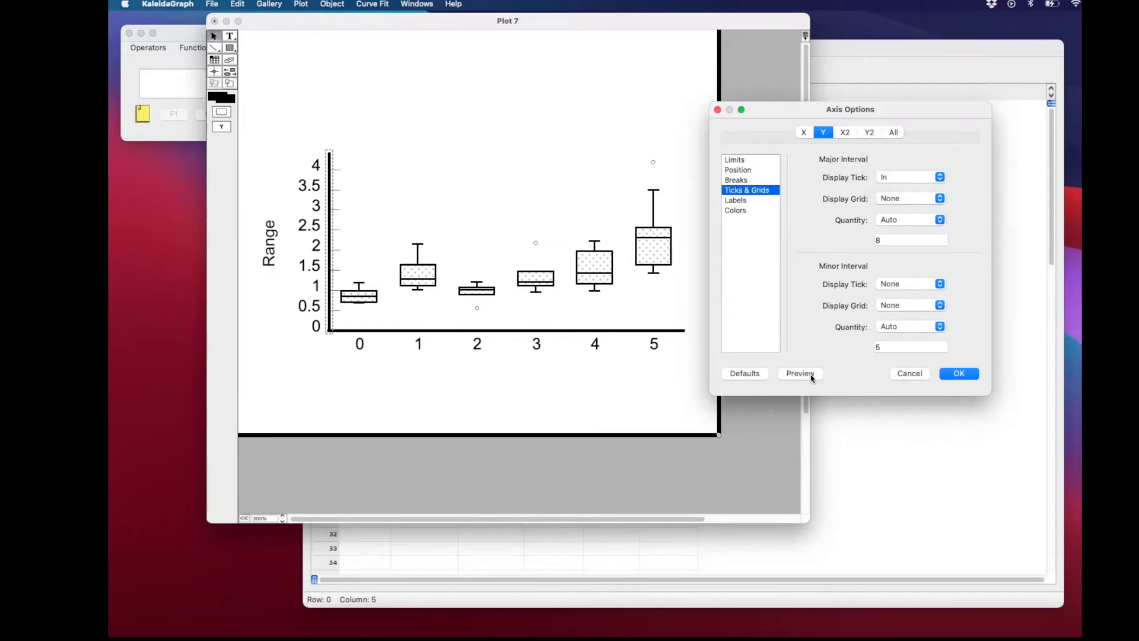
For all axes, set inside and outside major tick lengths to 4 and tick thickness 1.0
{"action": "left_click", "coordinate": [870, 132]}
{"action": "left_click", "coordinate": [893, 132]}
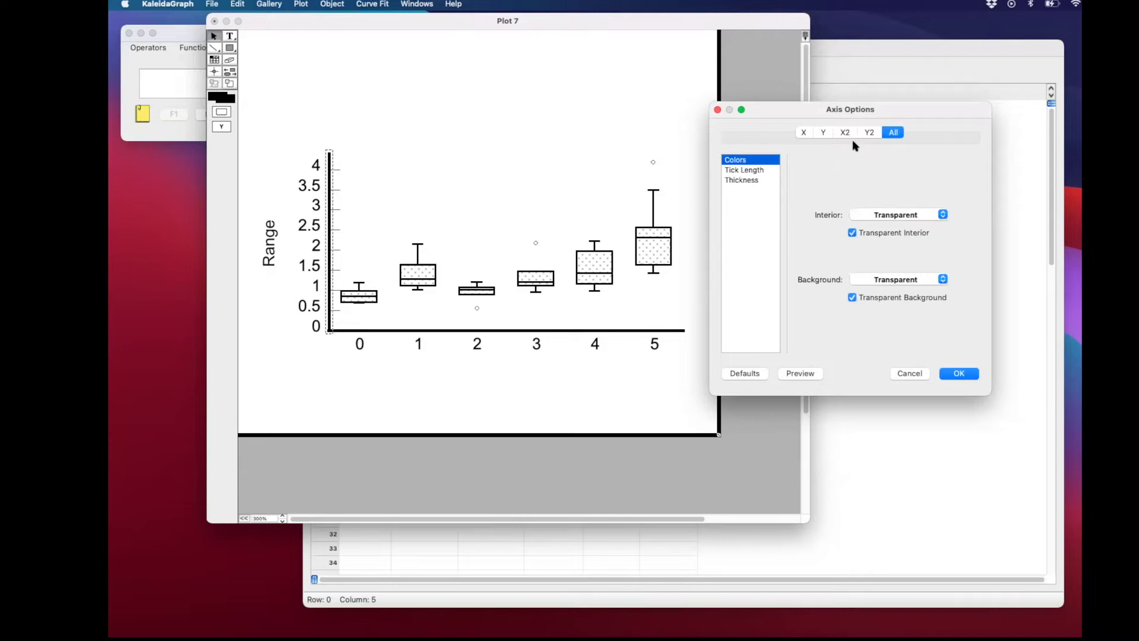
{"action": "left_click", "coordinate": [746, 170]}
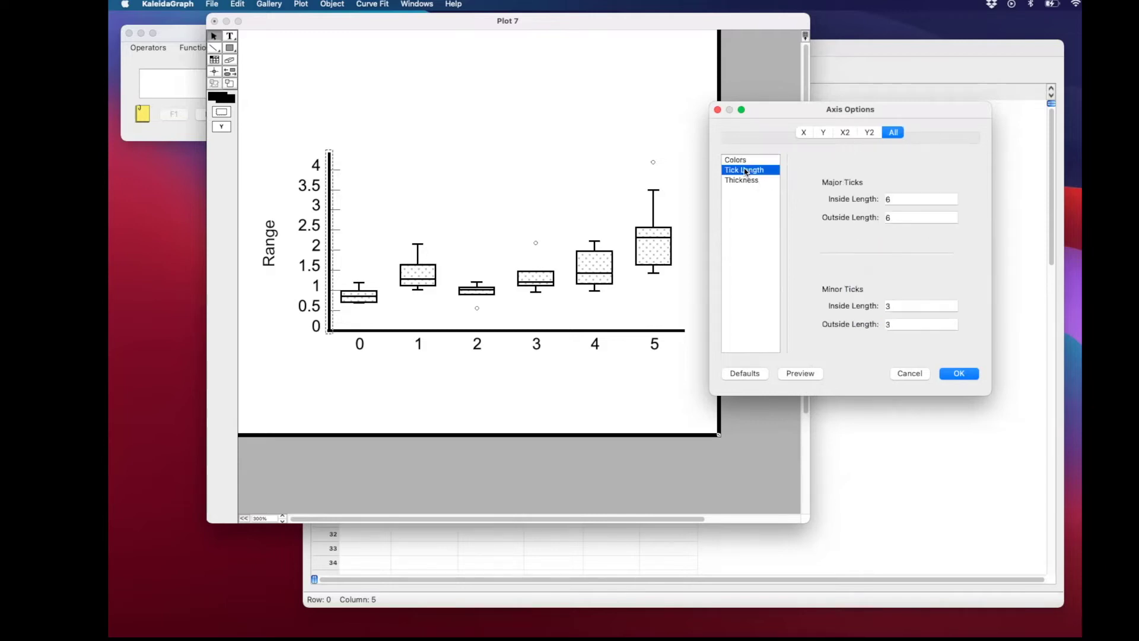
{"action": "double_click", "coordinate": [888, 199]}
{"action": "type", "text": "4"}
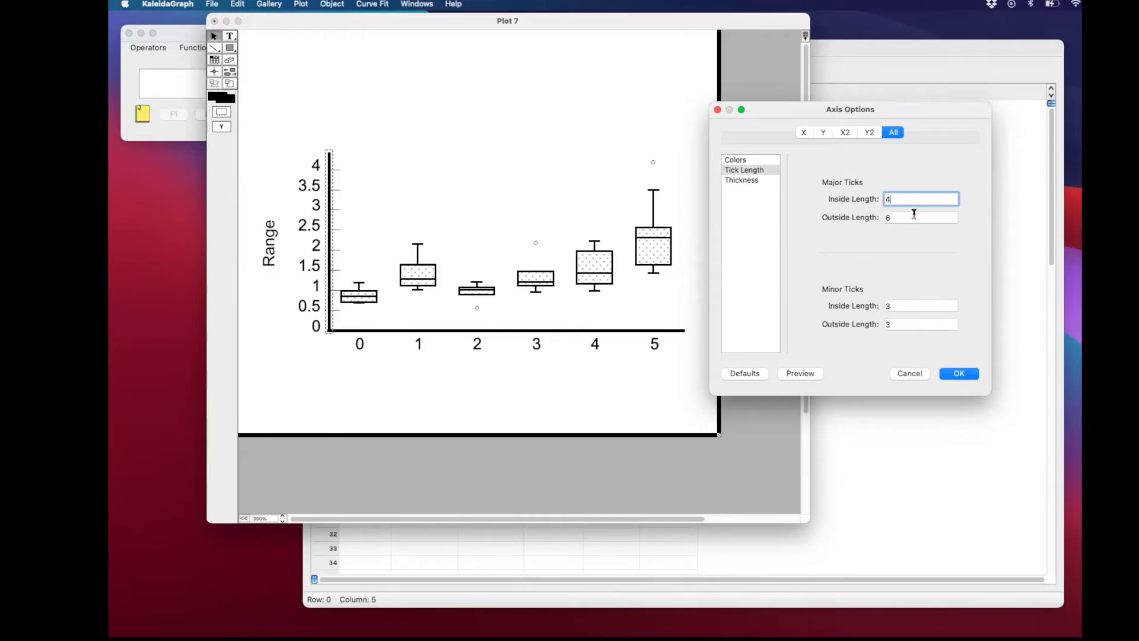
{"action": "double_click", "coordinate": [887, 218]}
{"action": "type", "text": "4"}
{"action": "left_click", "coordinate": [805, 374]}
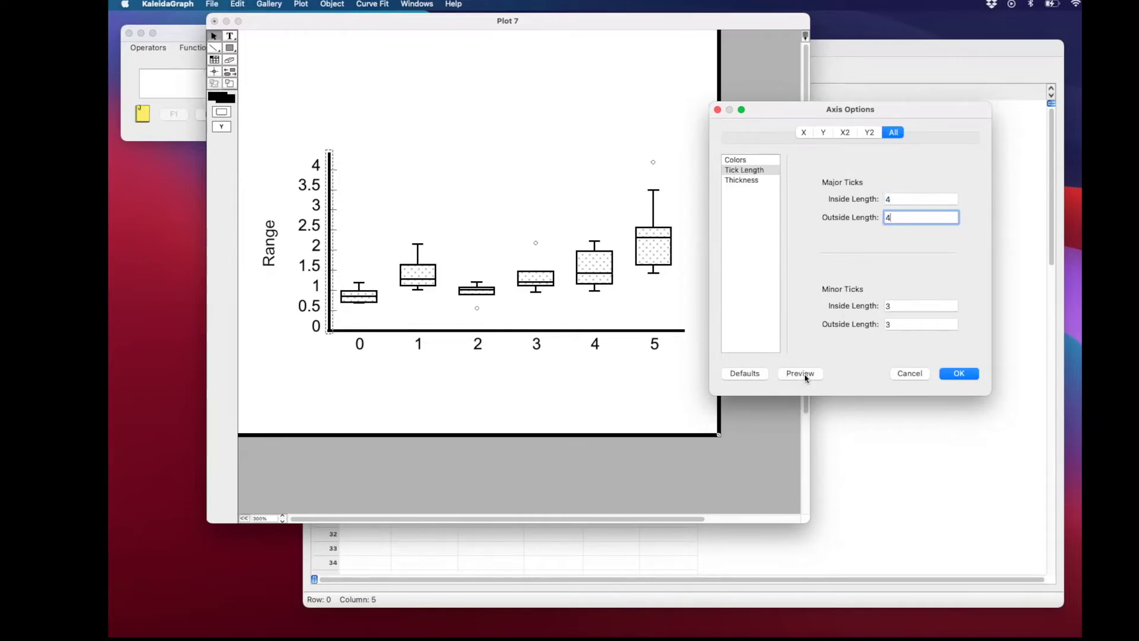
{"action": "left_click", "coordinate": [746, 181]}
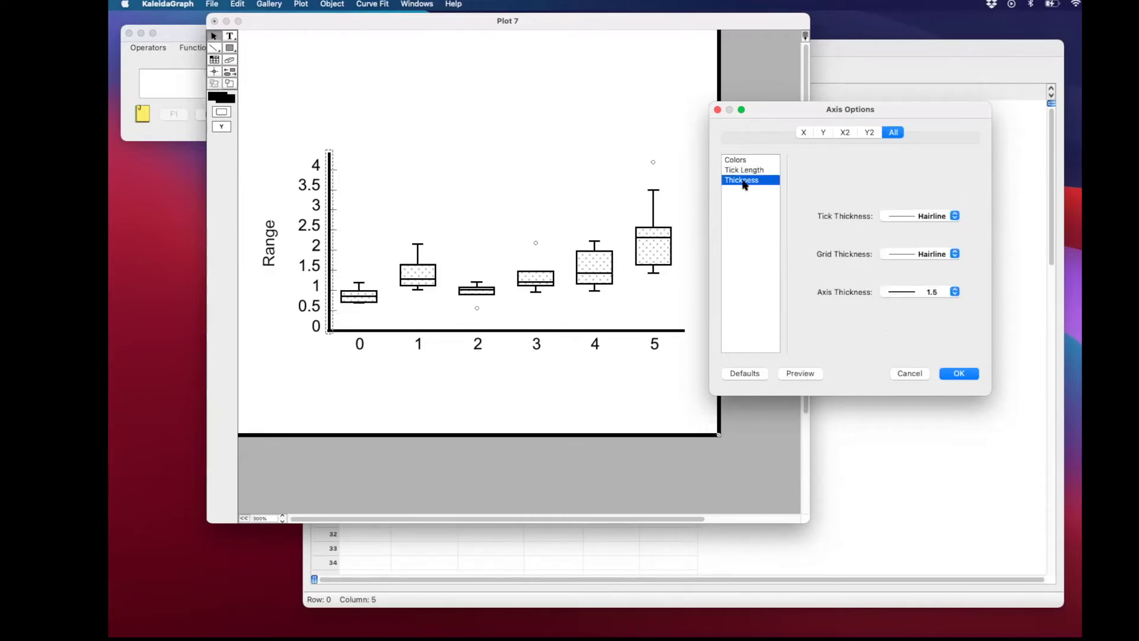
{"action": "left_click", "coordinate": [906, 217]}
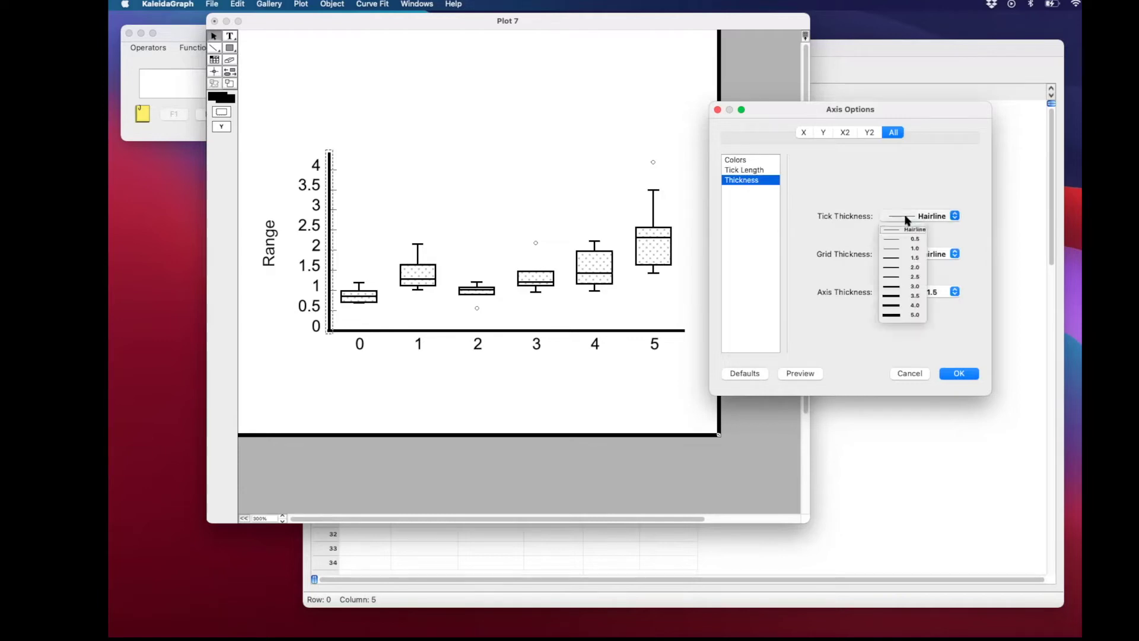
{"action": "left_click", "coordinate": [906, 249]}
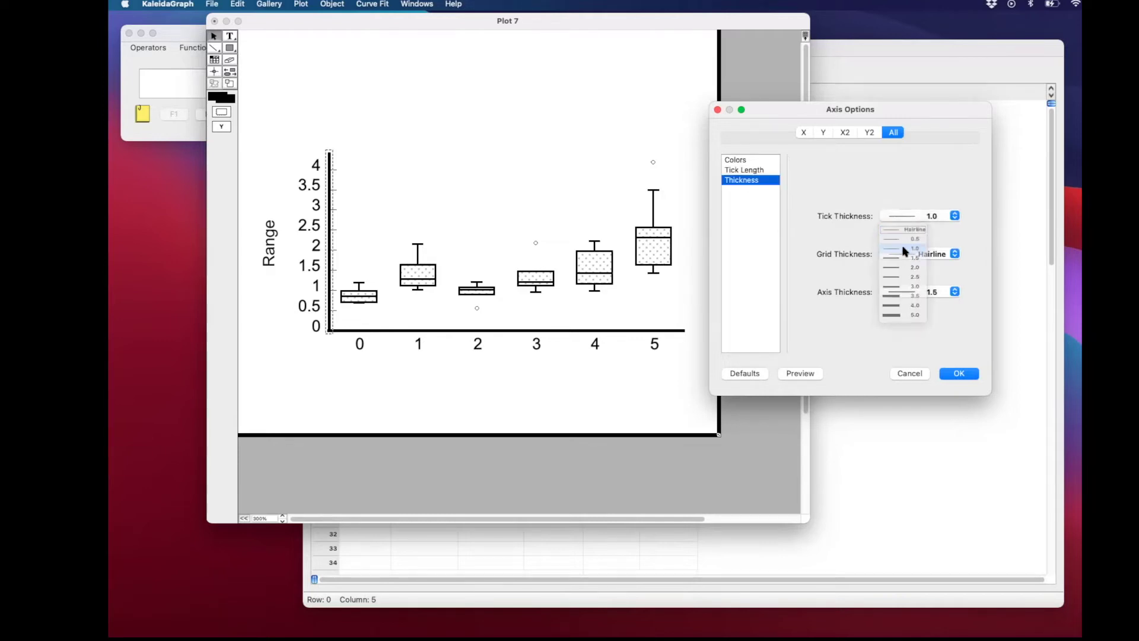
{"action": "left_click", "coordinate": [959, 375]}
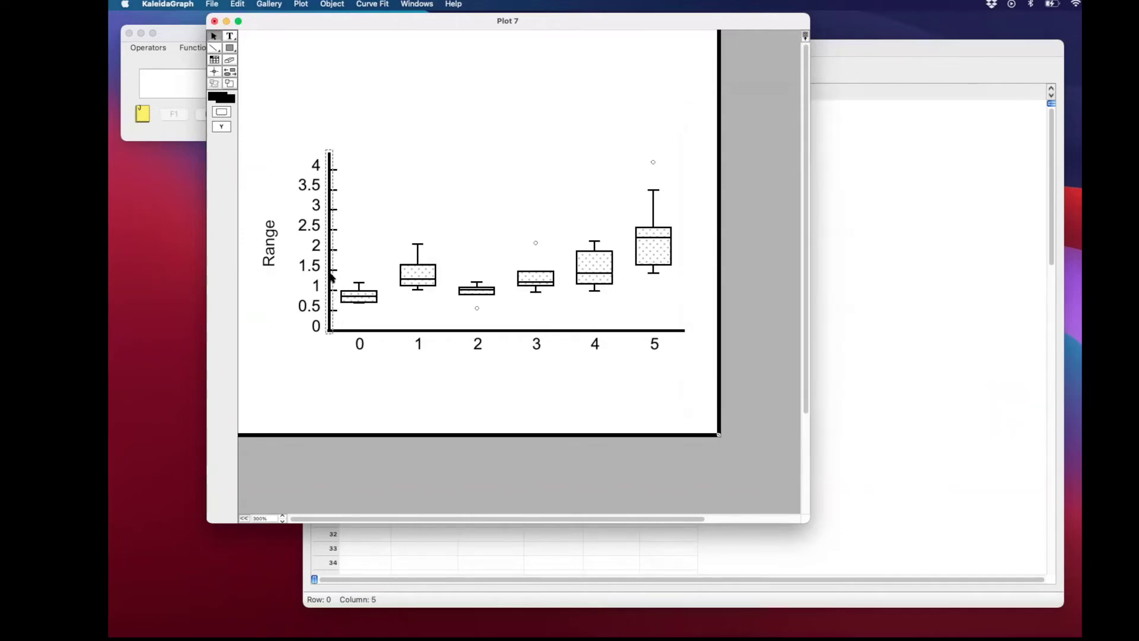
Set the Y axis major tick quantity to a fixed interval of 1
{"action": "double_click", "coordinate": [331, 277]}
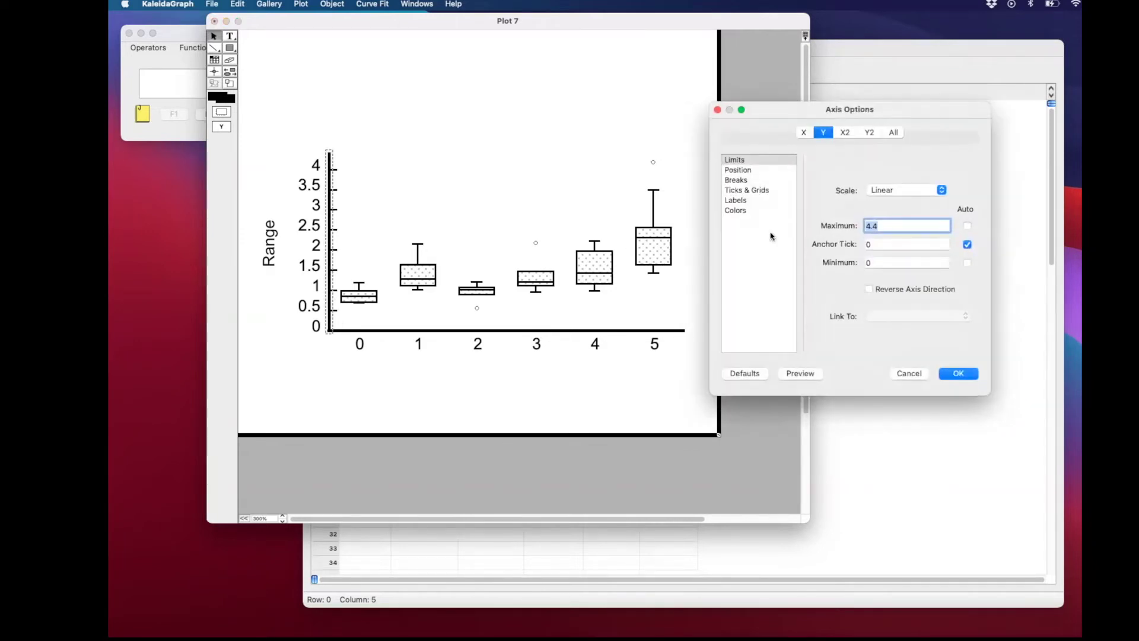
{"action": "left_click", "coordinate": [749, 171]}
{"action": "left_click", "coordinate": [751, 181]}
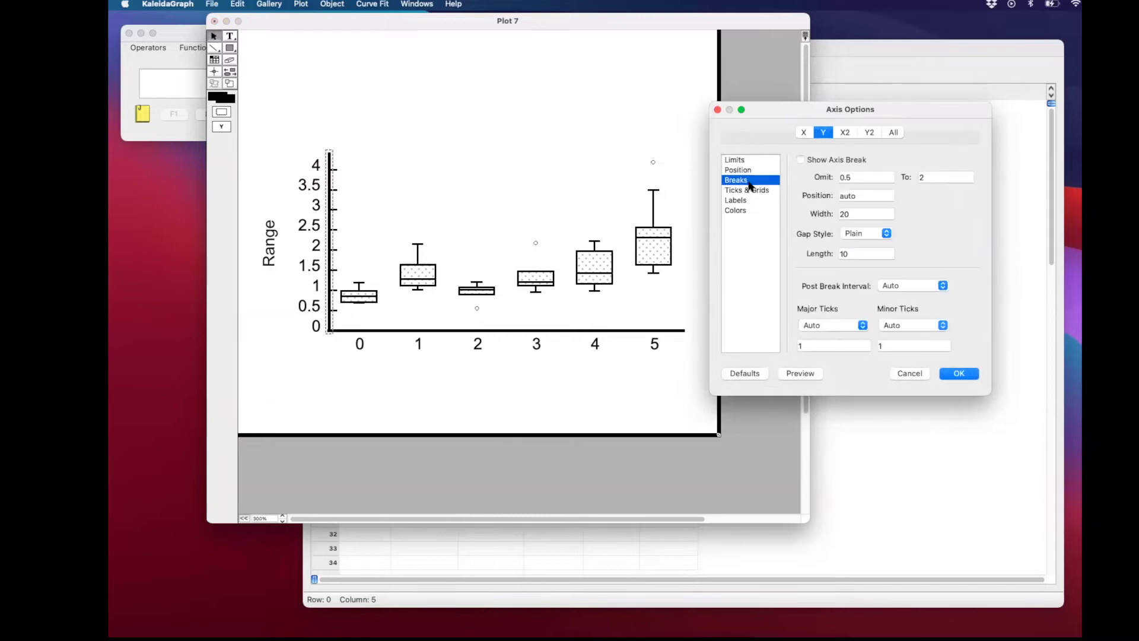
{"action": "left_click", "coordinate": [753, 190]}
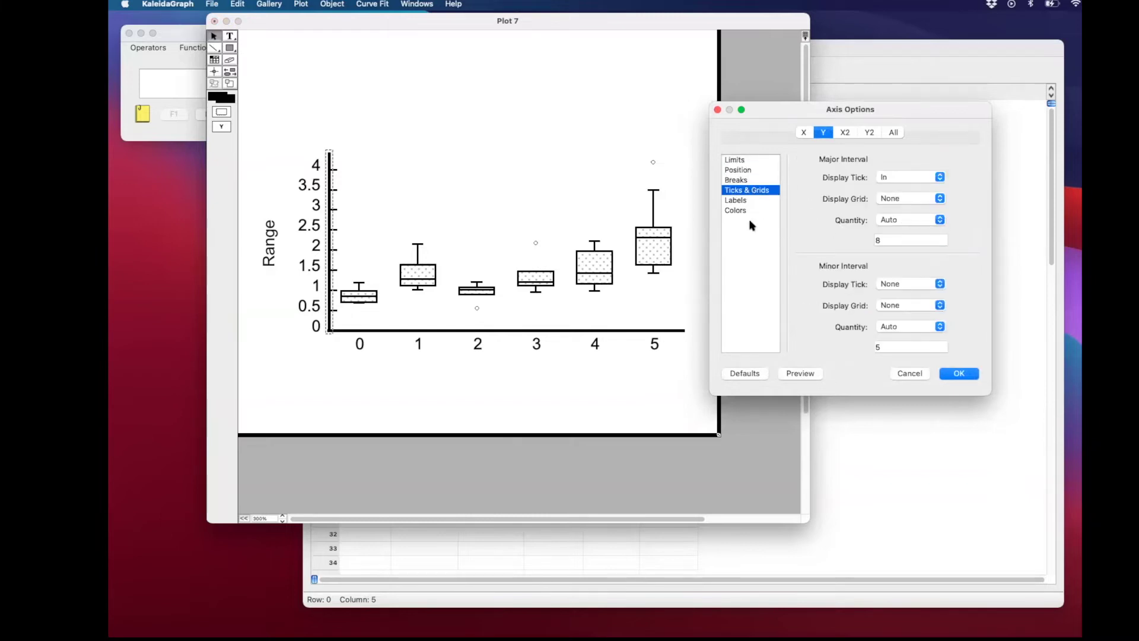
{"action": "left_click", "coordinate": [899, 222]}
{"action": "left_click", "coordinate": [902, 242]}
{"action": "left_click_drag", "start_coordinate": [902, 240], "coordinate": [867, 238]}
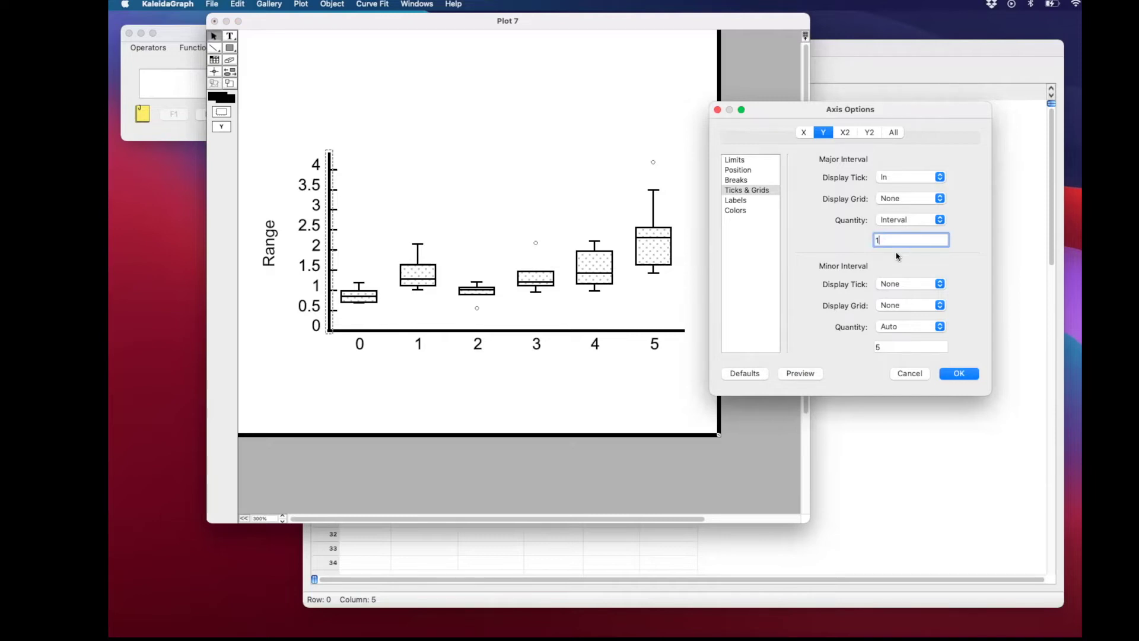
{"action": "type", "text": "1"}
{"action": "left_click", "coordinate": [811, 377]}
{"action": "left_click", "coordinate": [961, 375]}
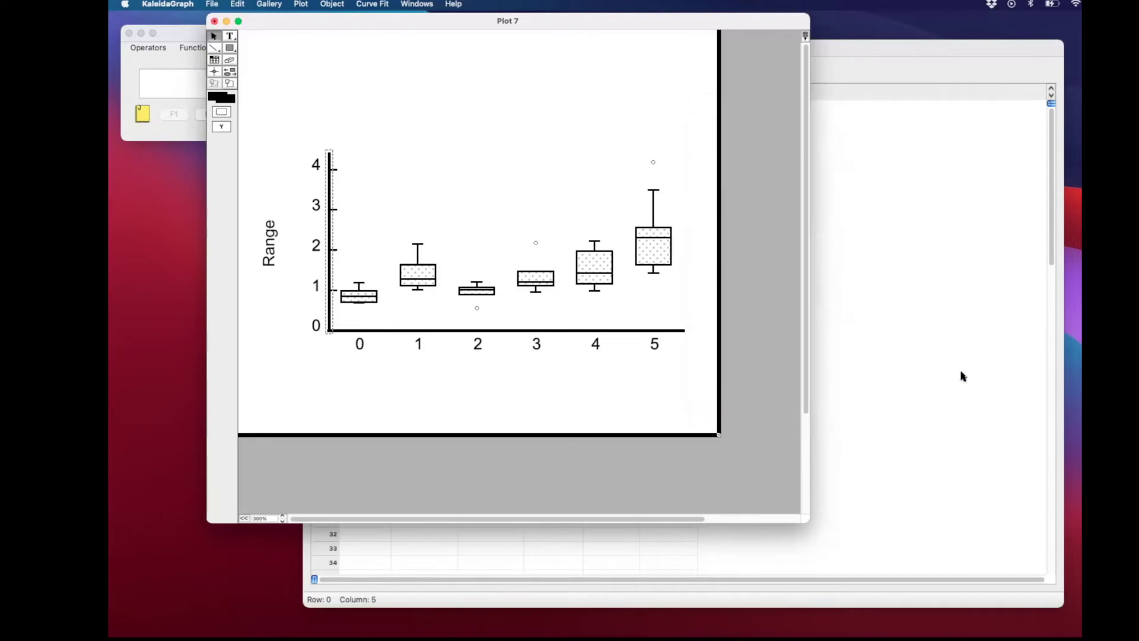
Change the Y-axis and X-axis tick label font size from 9 to 12 pt
{"action": "left_click", "coordinate": [347, 147]}
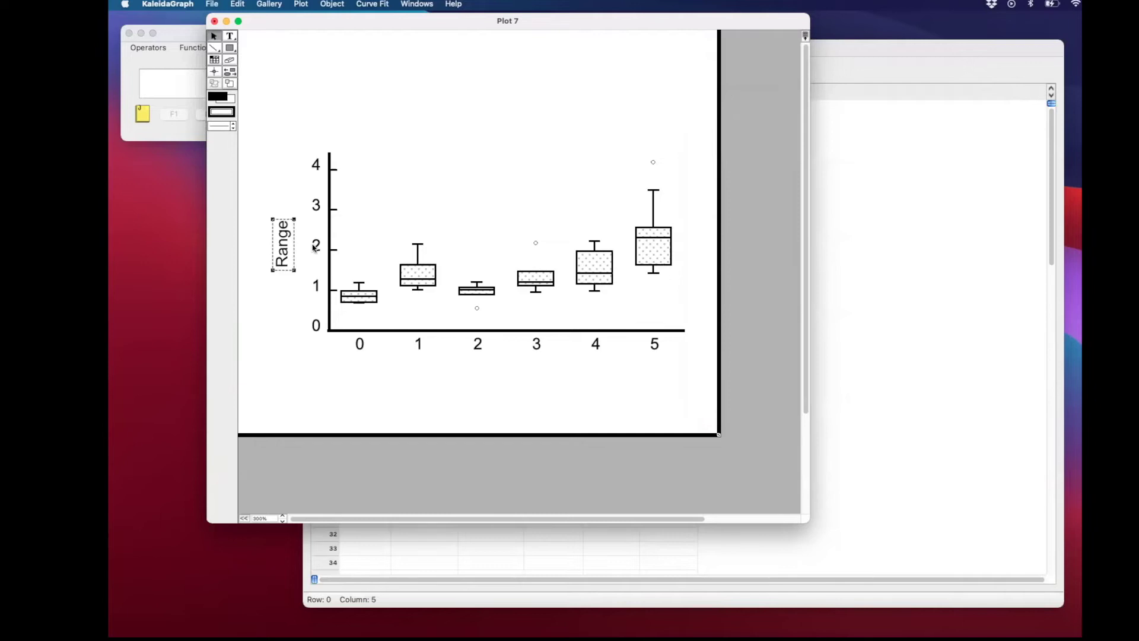
{"action": "double_click", "coordinate": [315, 247]}
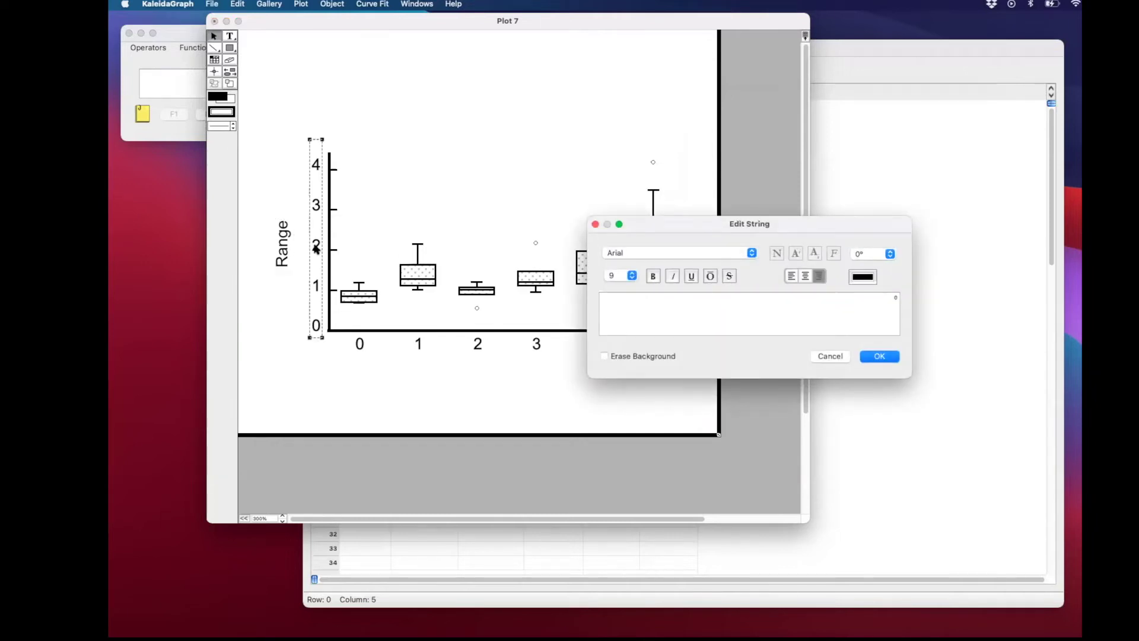
{"action": "left_click", "coordinate": [630, 276]}
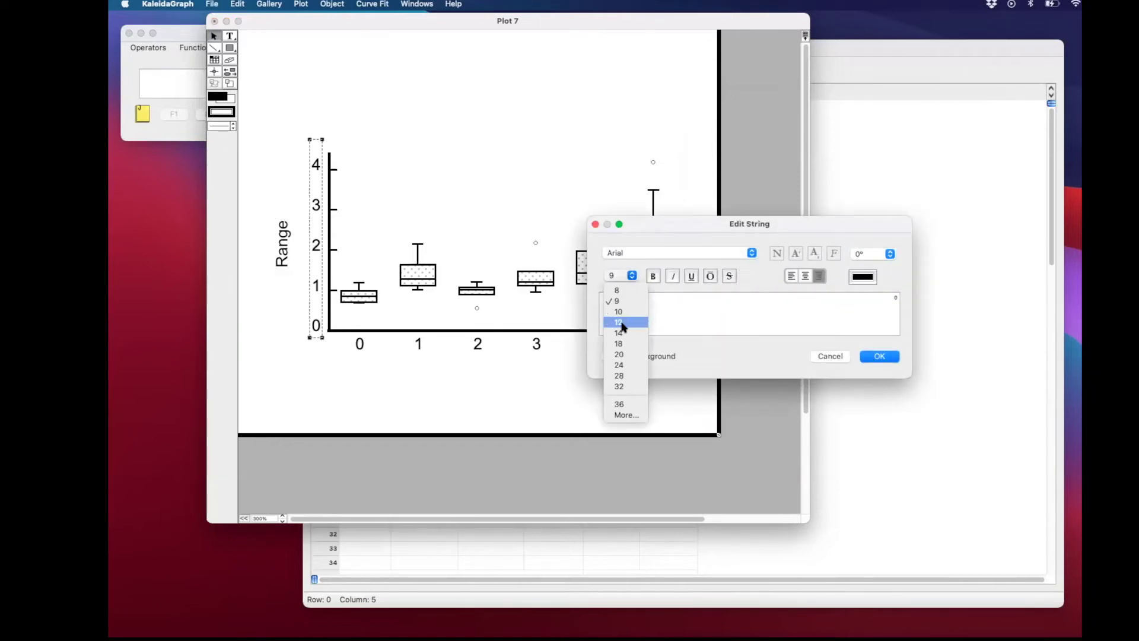
{"action": "left_click", "coordinate": [623, 323]}
{"action": "left_click", "coordinate": [894, 360]}
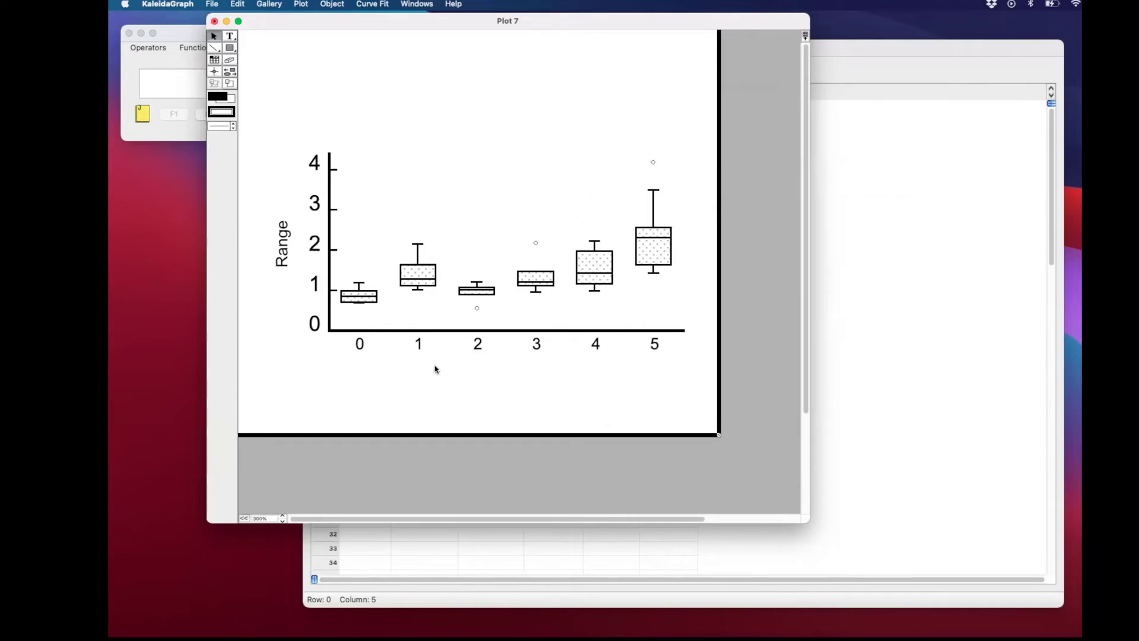
{"action": "double_click", "coordinate": [420, 348]}
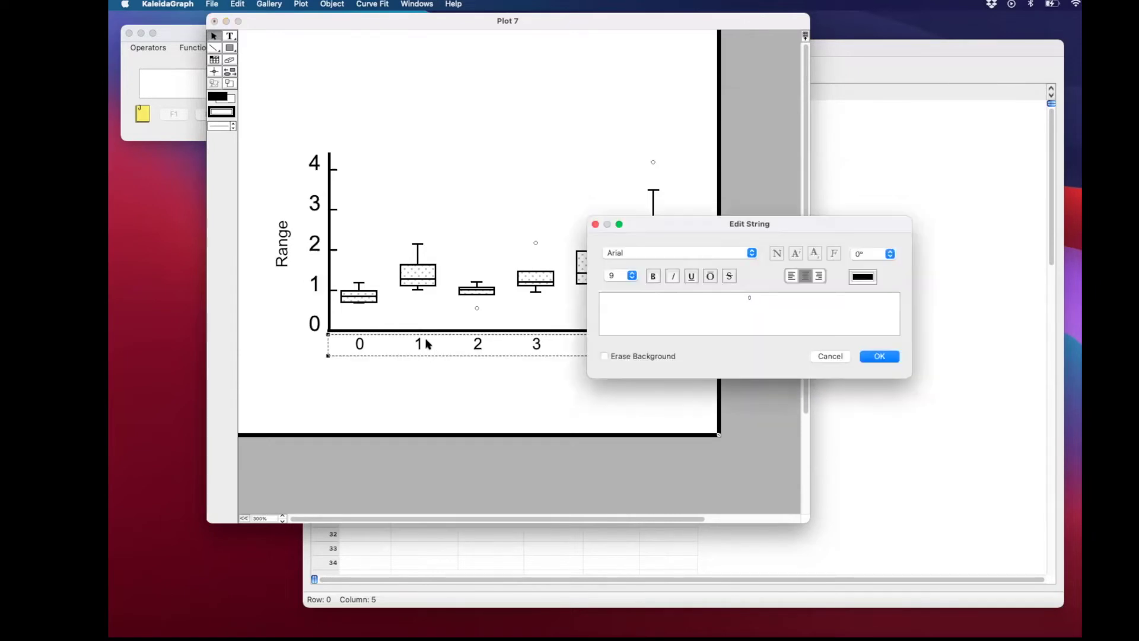
{"action": "left_click", "coordinate": [630, 276]}
{"action": "left_click", "coordinate": [623, 323]}
{"action": "left_click", "coordinate": [888, 360]}
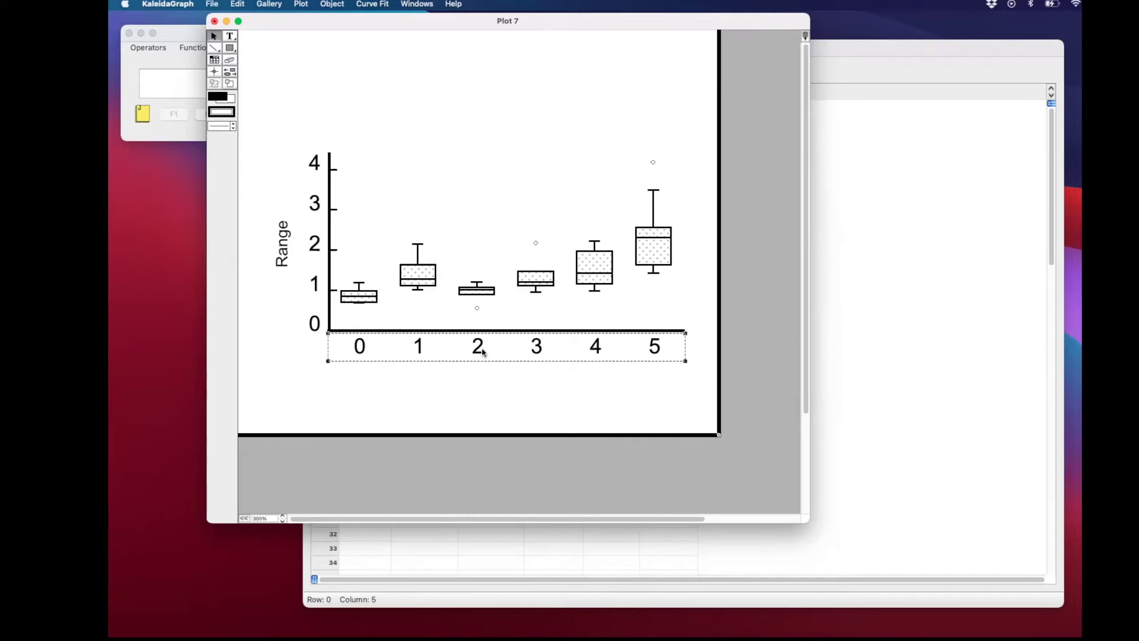
In Plot Options, change the line thickness from 400% to 600% and apply it
{"action": "right_click", "coordinate": [520, 98]}
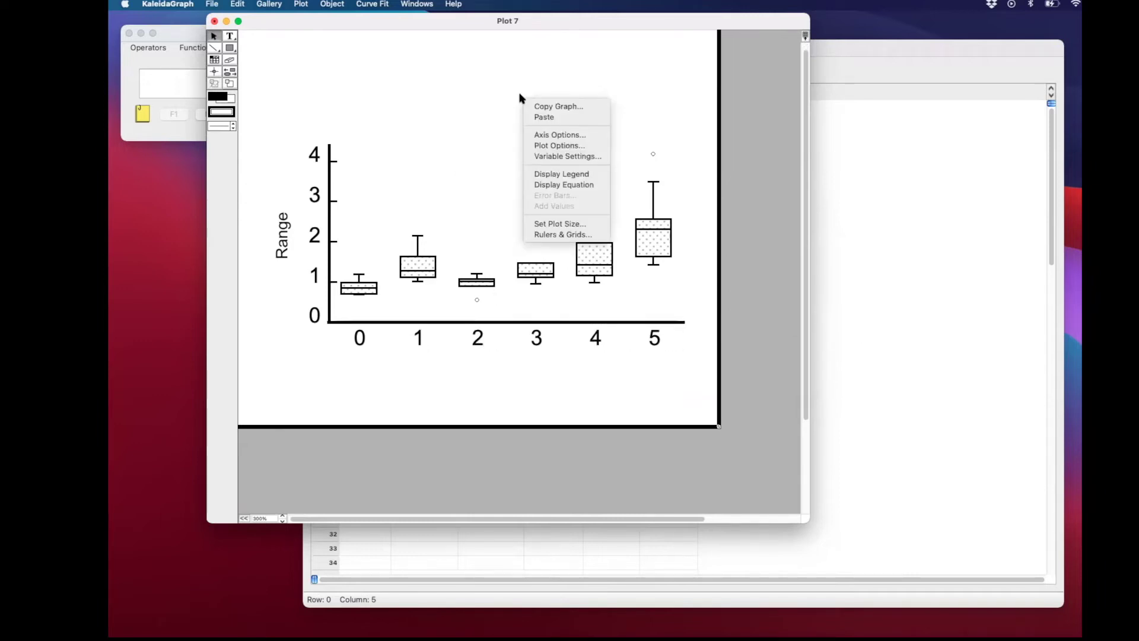
{"action": "left_click", "coordinate": [547, 146]}
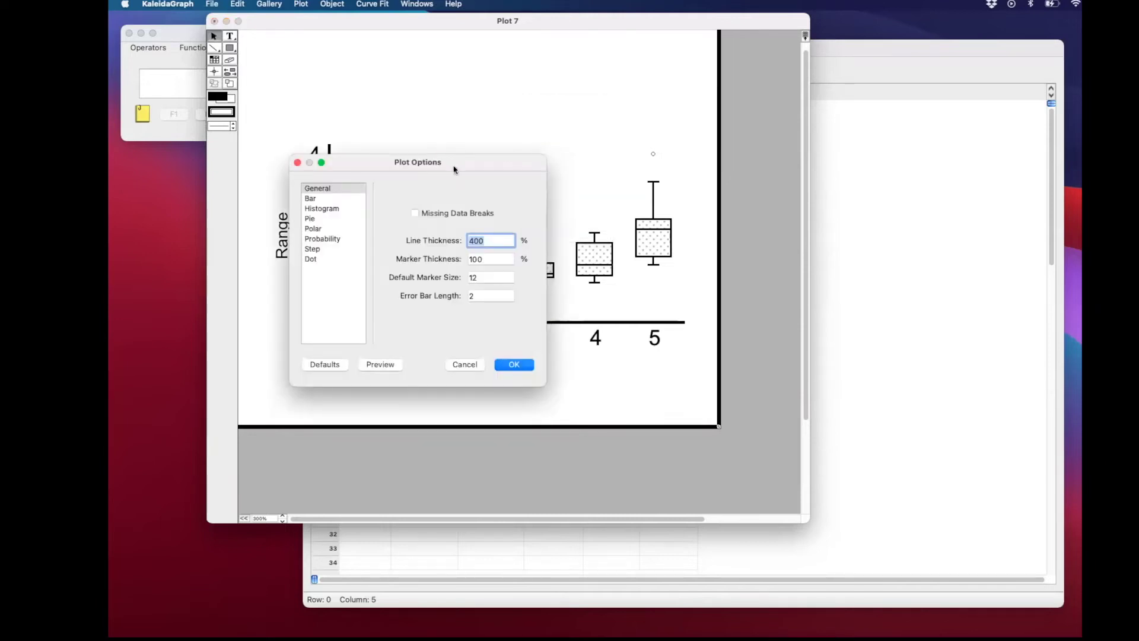
{"action": "left_click_drag", "start_coordinate": [457, 166], "coordinate": [934, 106]}
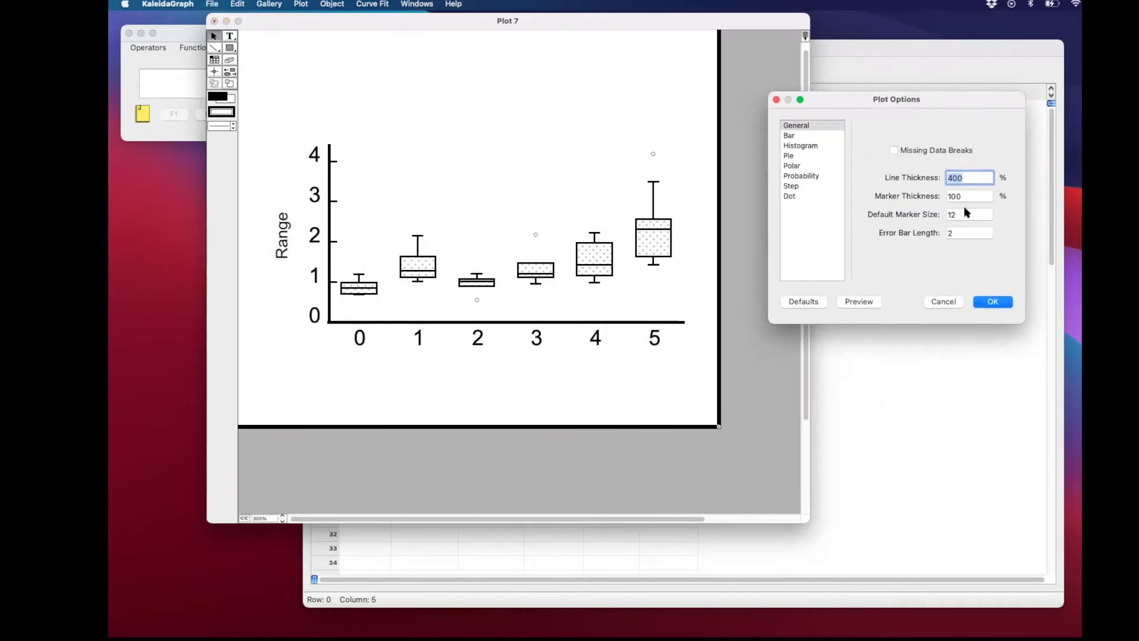
{"action": "left_click", "coordinate": [967, 178]}
{"action": "left_click_drag", "start_coordinate": [975, 178], "coordinate": [947, 178]}
{"action": "type", "text": "600"}
{"action": "left_click", "coordinate": [860, 302]}
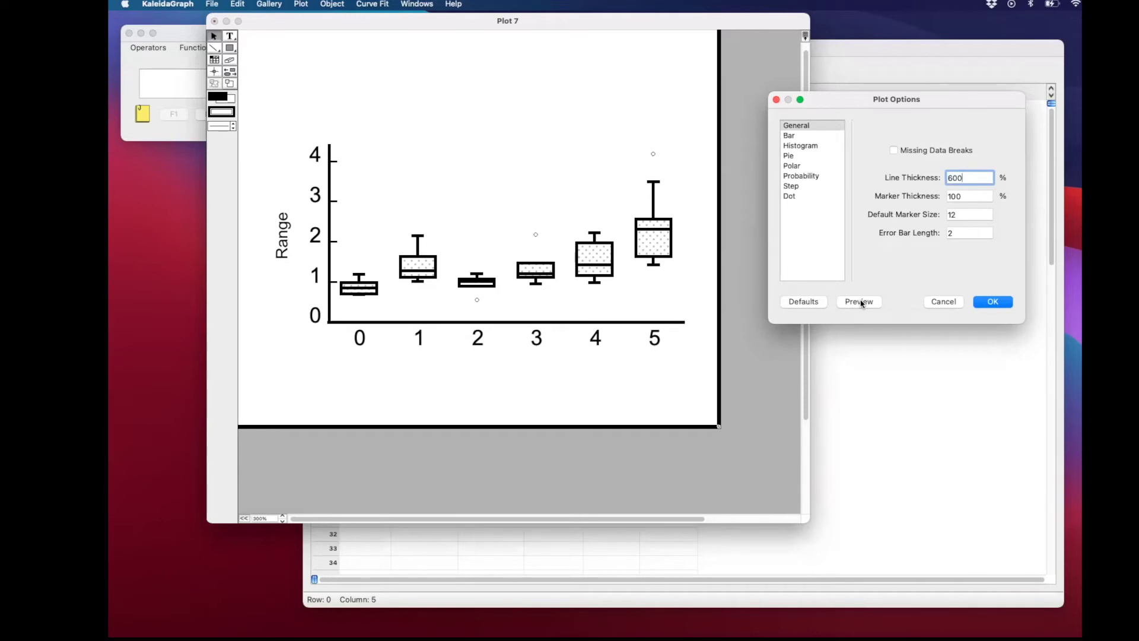
{"action": "key", "text": "Return"}
In Variable Settings, give group 0 a dark fill pattern and group 1 a grey gradient
{"action": "right_click", "coordinate": [525, 127]}
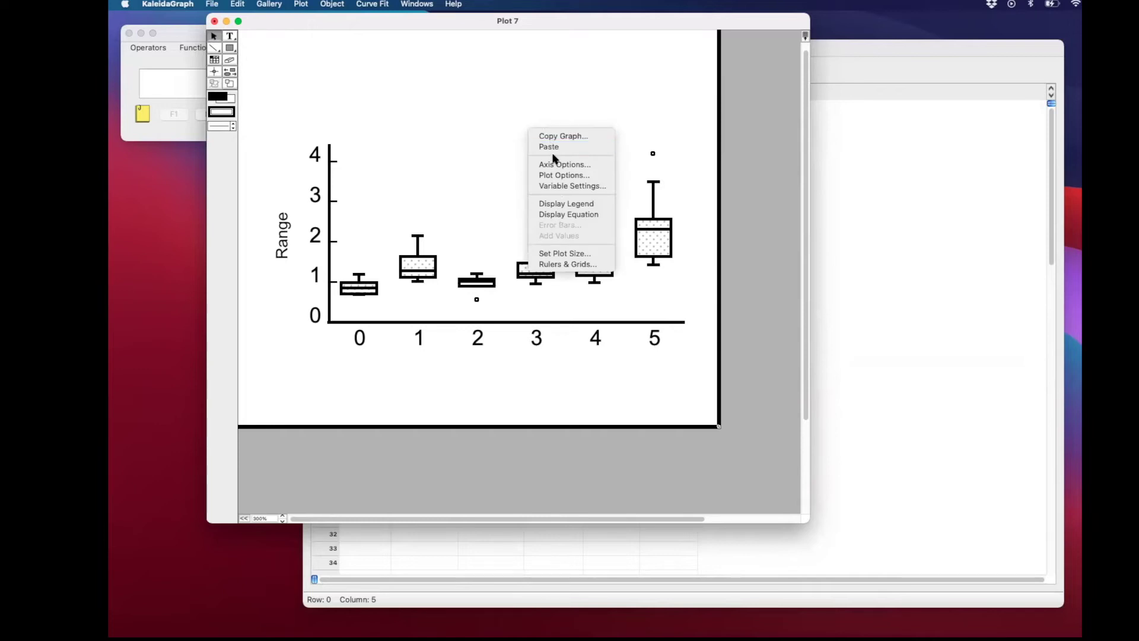
{"action": "left_click", "coordinate": [570, 185]}
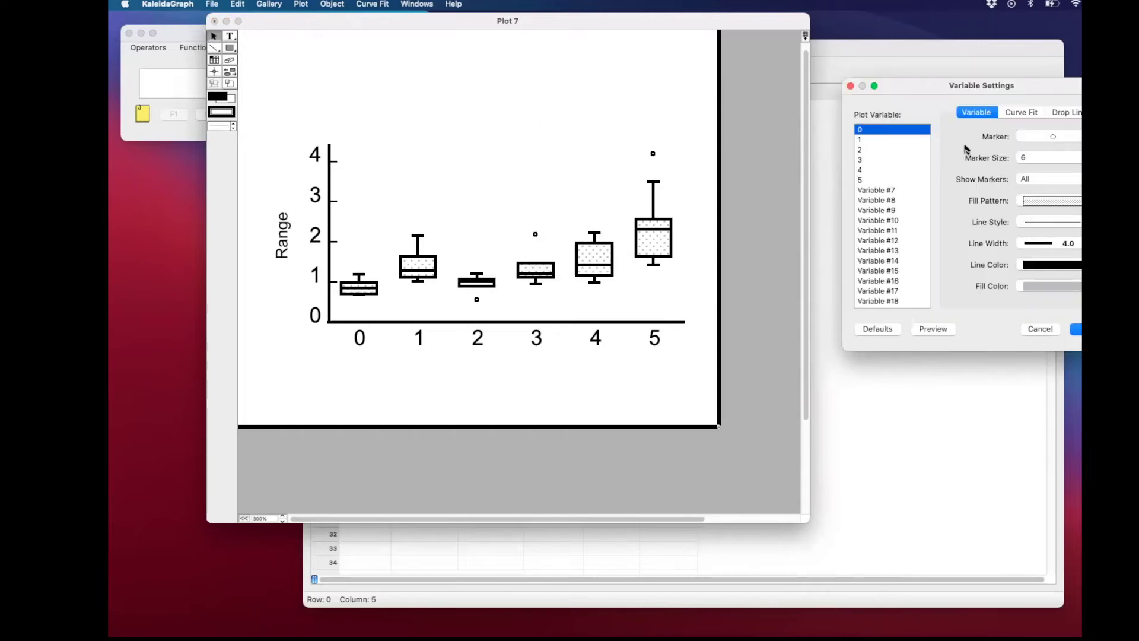
{"action": "left_click", "coordinate": [1047, 202]}
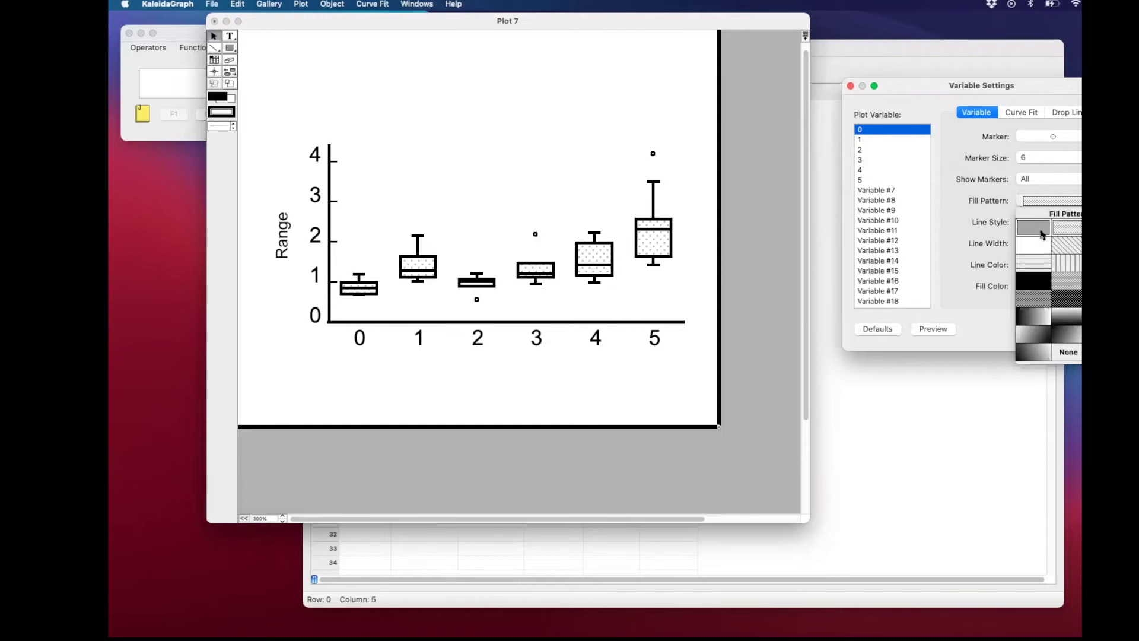
{"action": "left_click", "coordinate": [1069, 295]}
{"action": "left_click", "coordinate": [934, 330]}
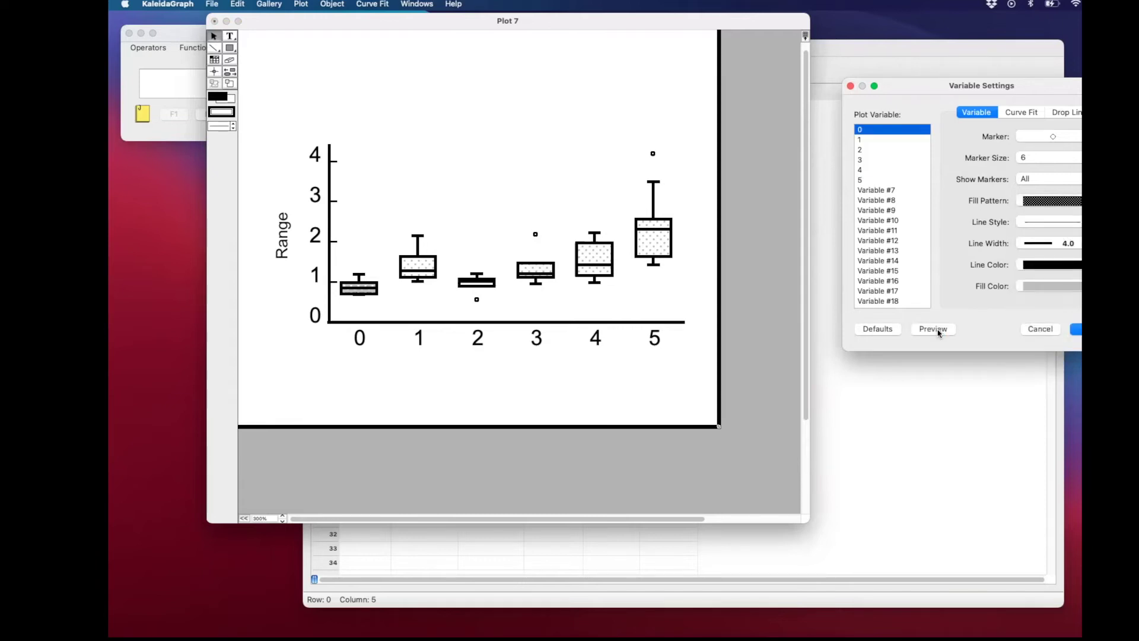
{"action": "left_click", "coordinate": [877, 141]}
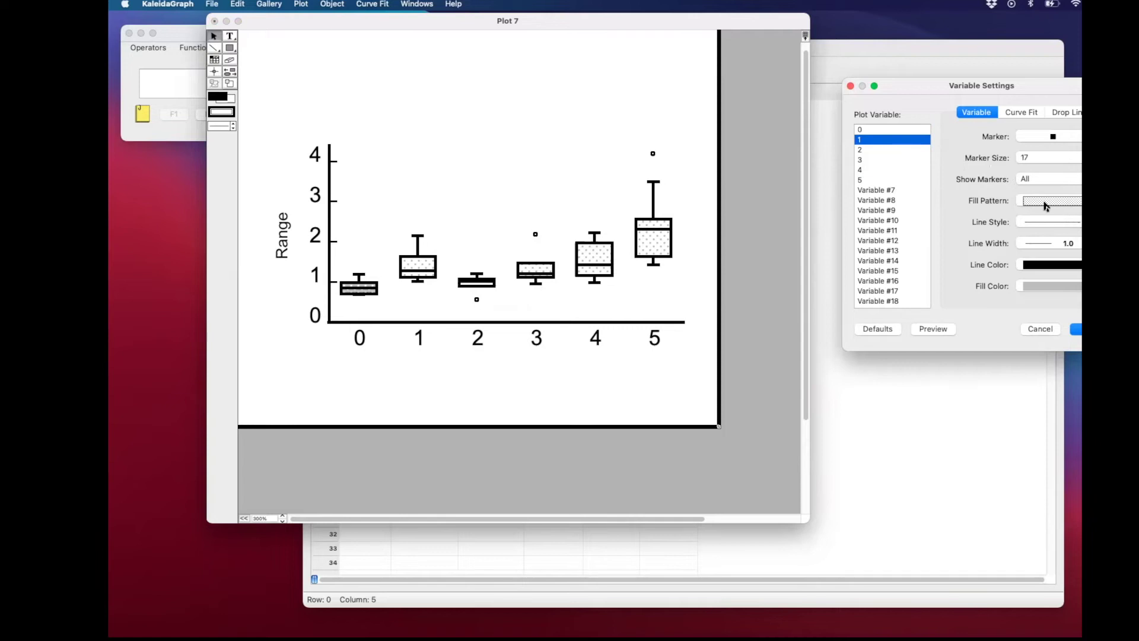
{"action": "left_click", "coordinate": [1046, 203]}
{"action": "left_click", "coordinate": [1065, 317]}
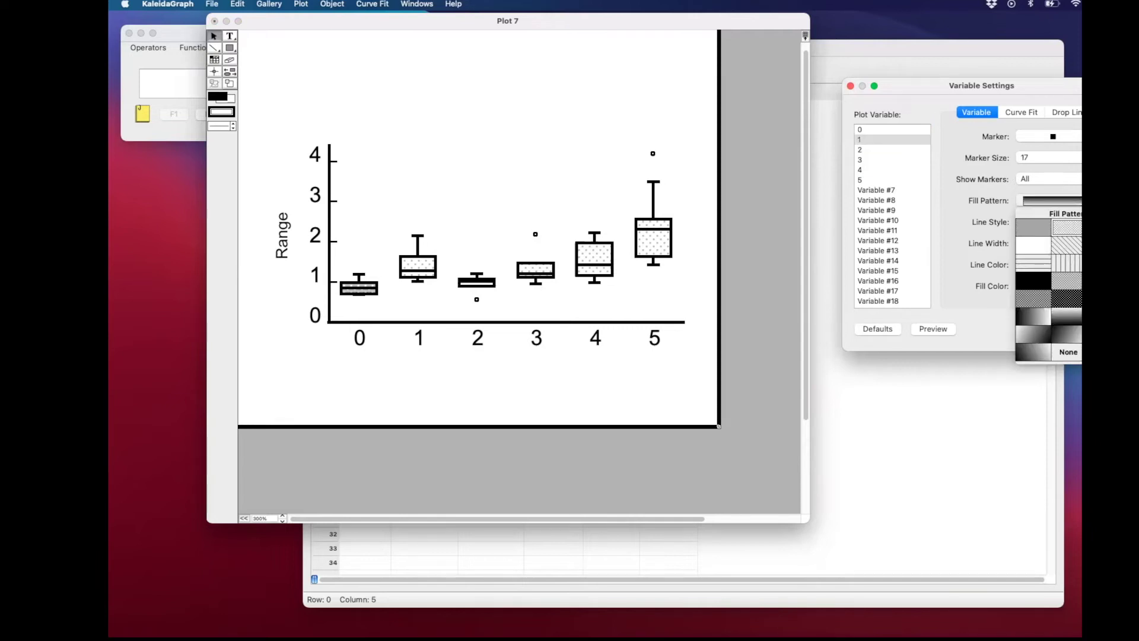
{"action": "left_click", "coordinate": [930, 333]}
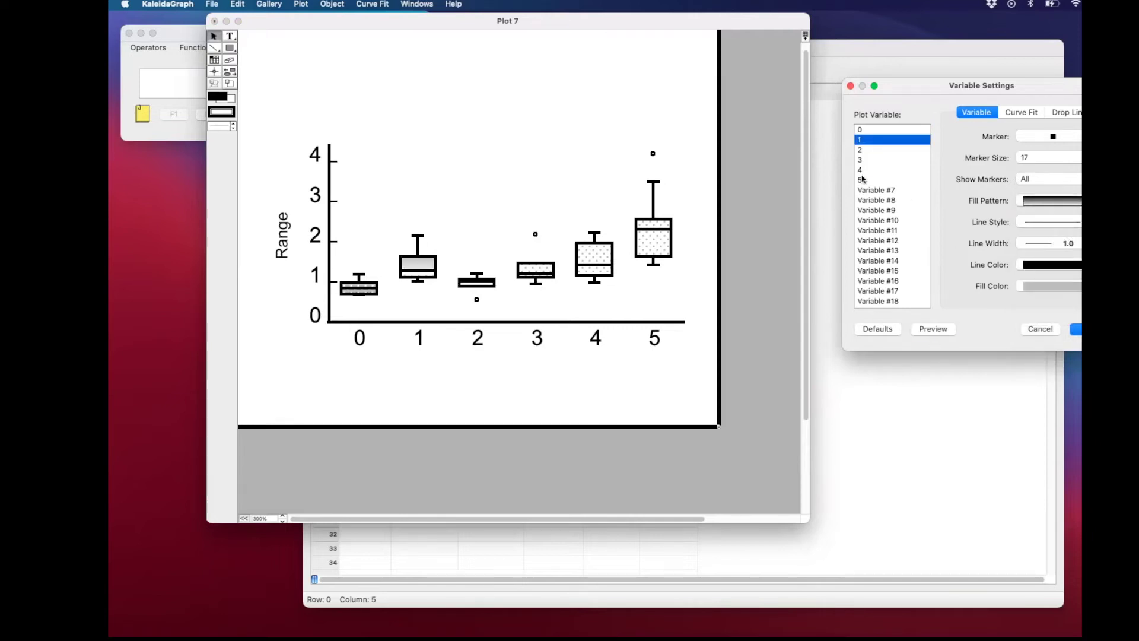
Give group 2 a light-to-dark gradient in blue, keeping black lines
{"action": "left_click", "coordinate": [871, 151]}
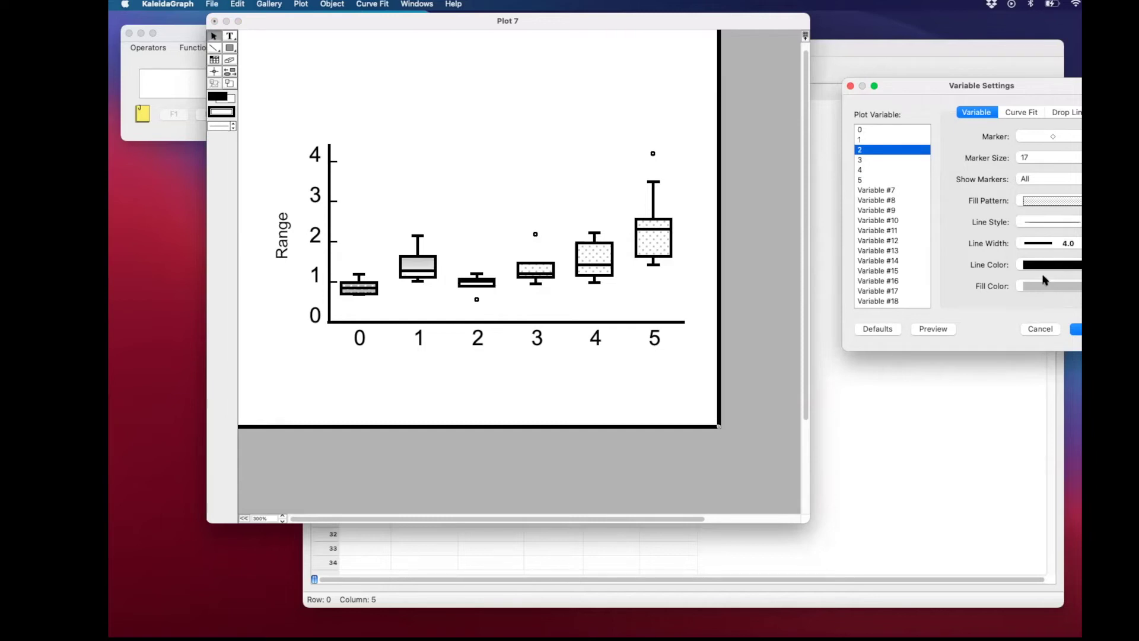
{"action": "left_click", "coordinate": [1038, 202]}
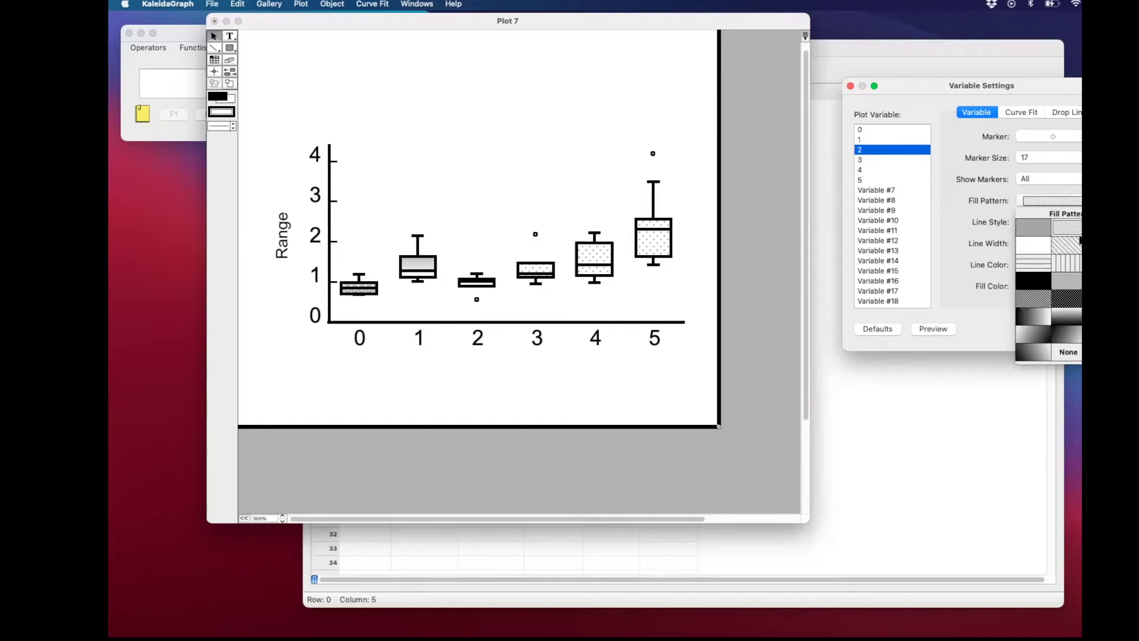
{"action": "left_click", "coordinate": [1066, 317]}
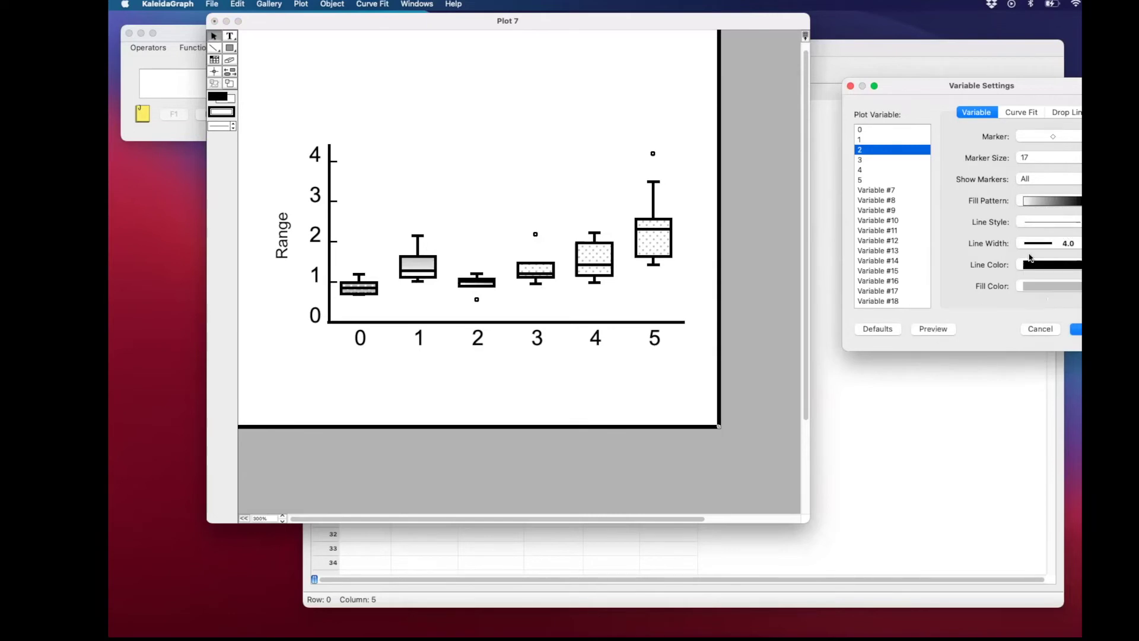
{"action": "left_click", "coordinate": [1066, 266]}
{"action": "left_click", "coordinate": [1066, 268]}
{"action": "left_click", "coordinate": [1062, 286]}
{"action": "left_click", "coordinate": [1075, 309]}
{"action": "left_click", "coordinate": [943, 330]}
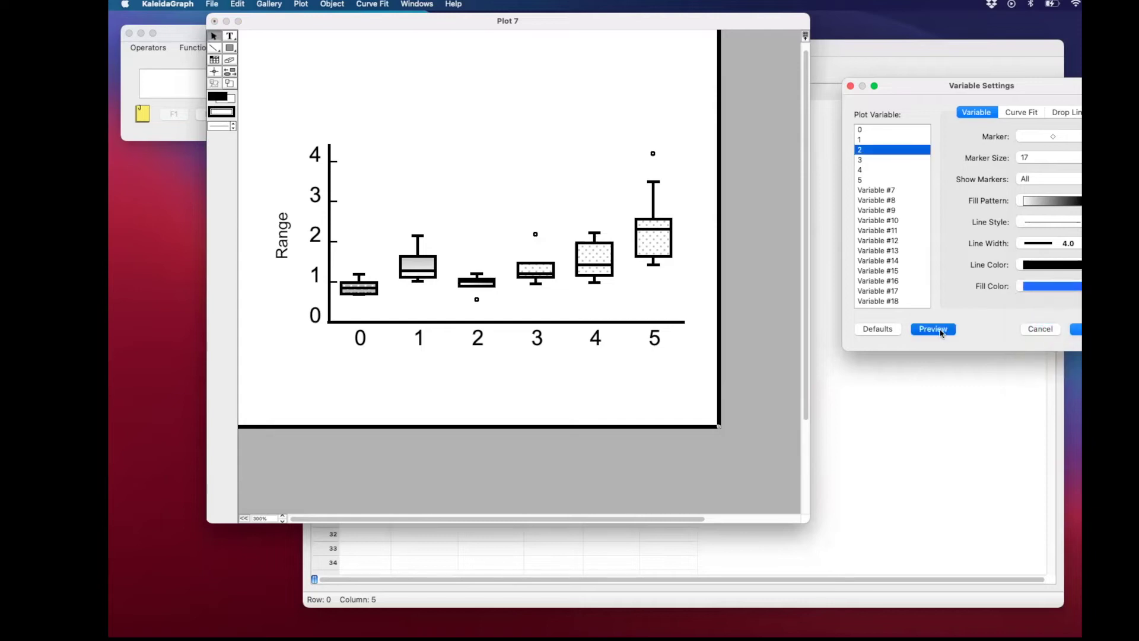
{"action": "left_click", "coordinate": [871, 160]}
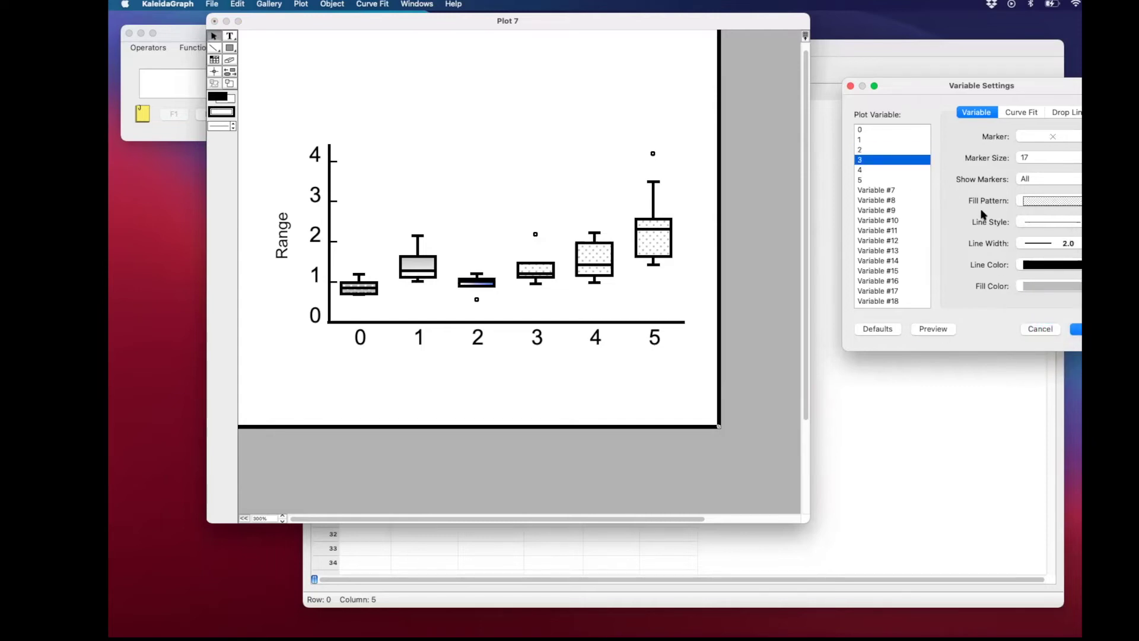
{"action": "left_click", "coordinate": [1042, 329]}
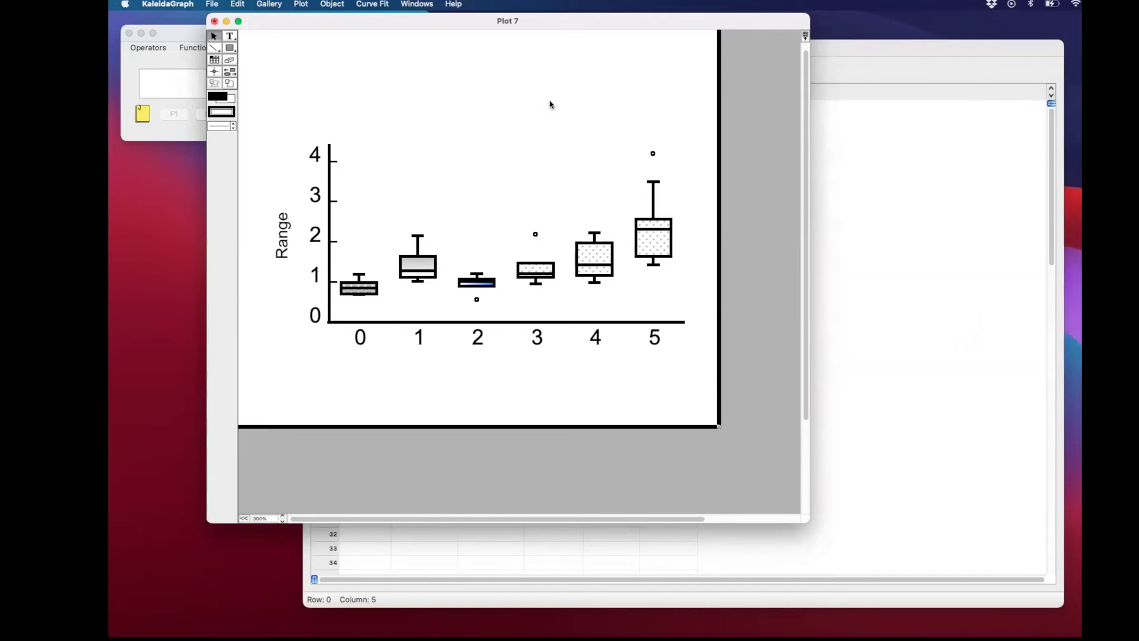
Reopen Variable Settings and give group 4 a pink gradient fill
{"action": "right_click", "coordinate": [551, 103]}
{"action": "left_click", "coordinate": [605, 162]}
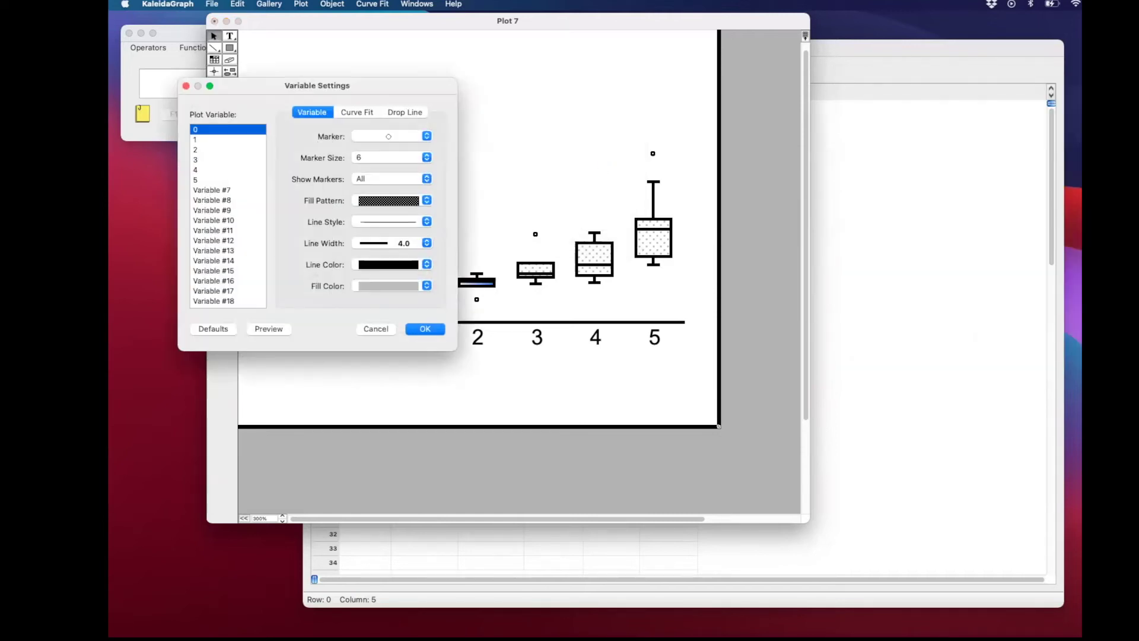
{"action": "left_click", "coordinate": [196, 170]}
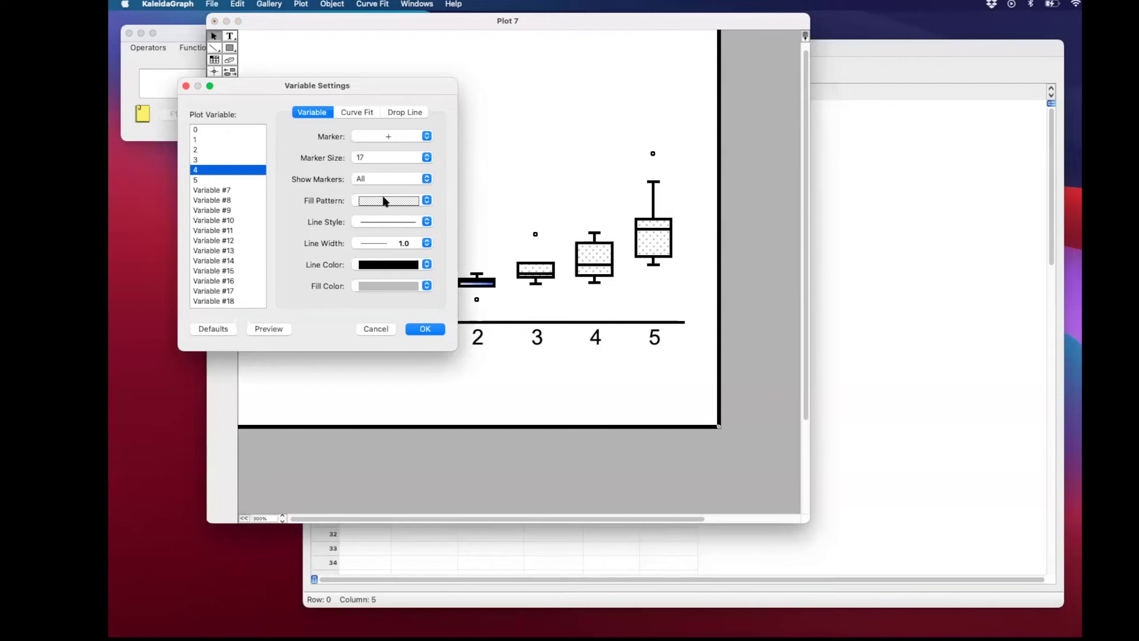
{"action": "left_click", "coordinate": [386, 200]}
{"action": "left_click", "coordinate": [441, 315]}
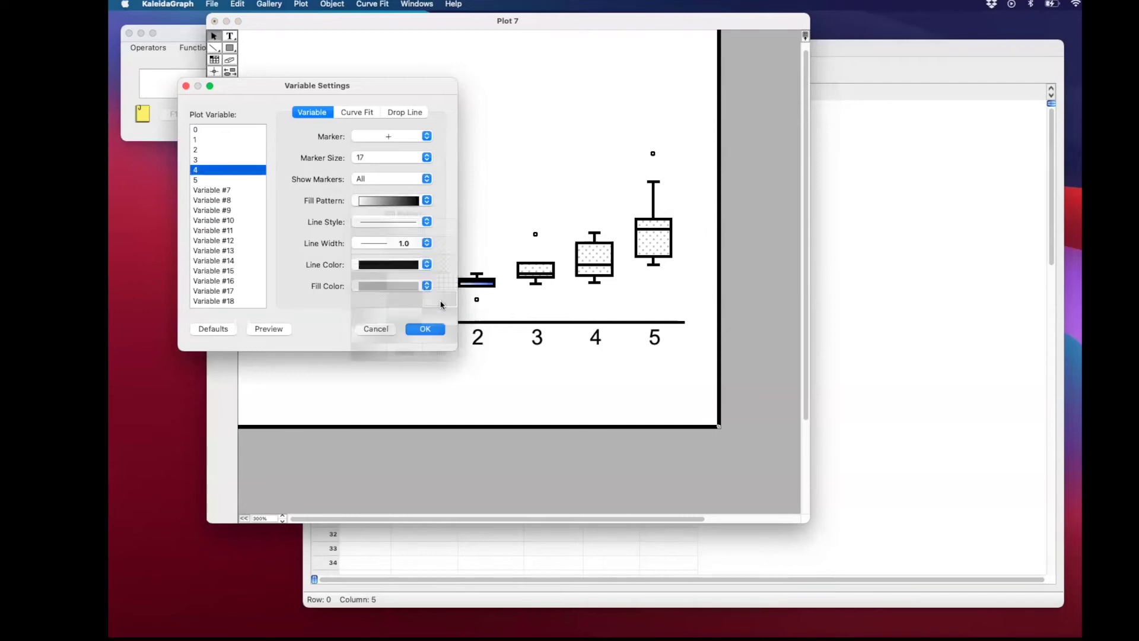
{"action": "left_click", "coordinate": [397, 288]}
{"action": "left_click", "coordinate": [403, 339]}
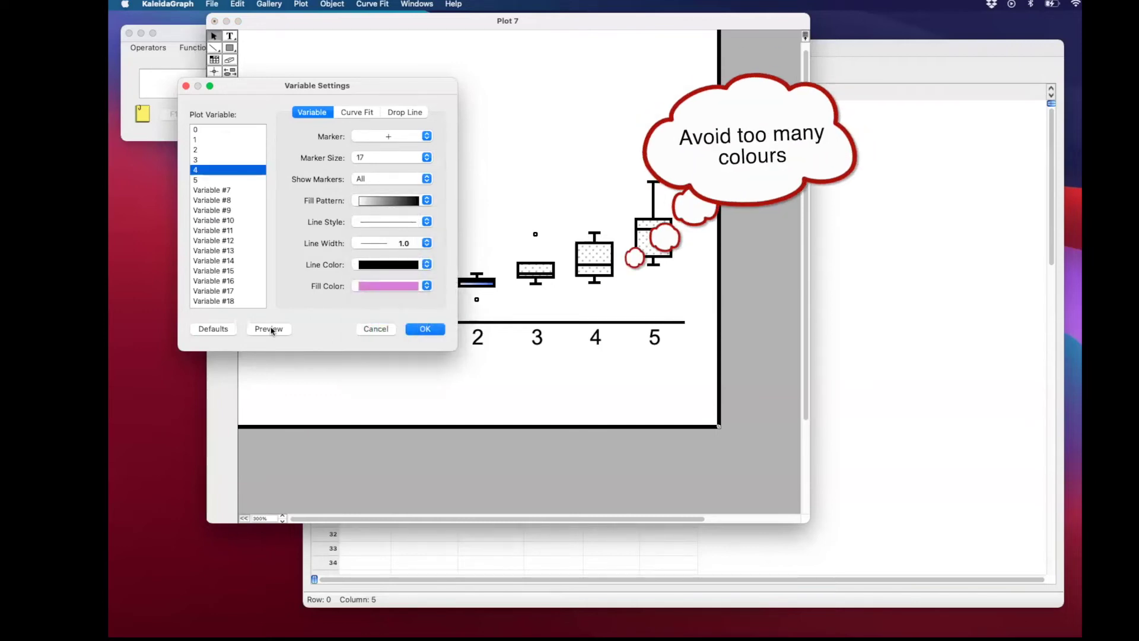
{"action": "left_click", "coordinate": [270, 329]}
Give group 5 a blue gradient fill and apply the new box fills
{"action": "left_click", "coordinate": [226, 181]}
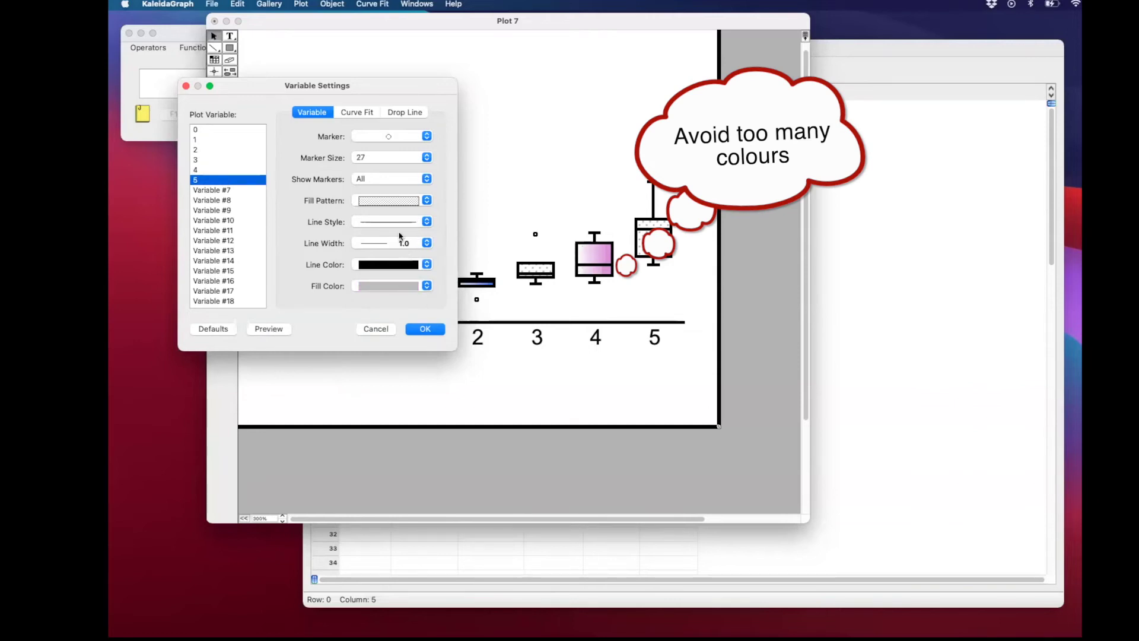
{"action": "left_click", "coordinate": [388, 202]}
{"action": "left_click", "coordinate": [425, 320]}
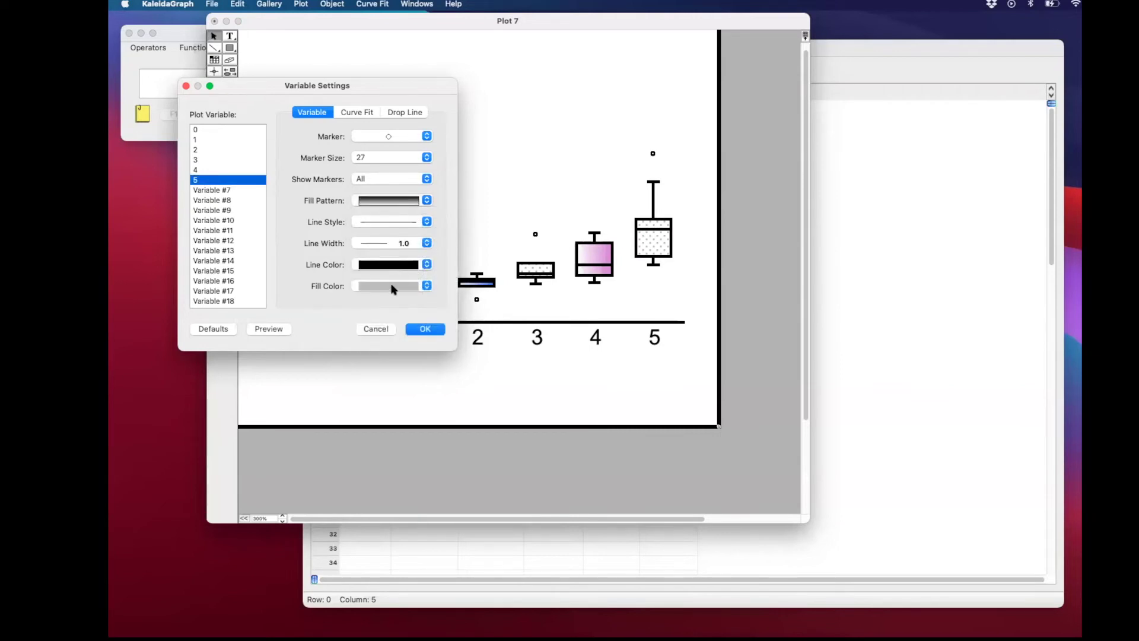
{"action": "left_click", "coordinate": [395, 286]}
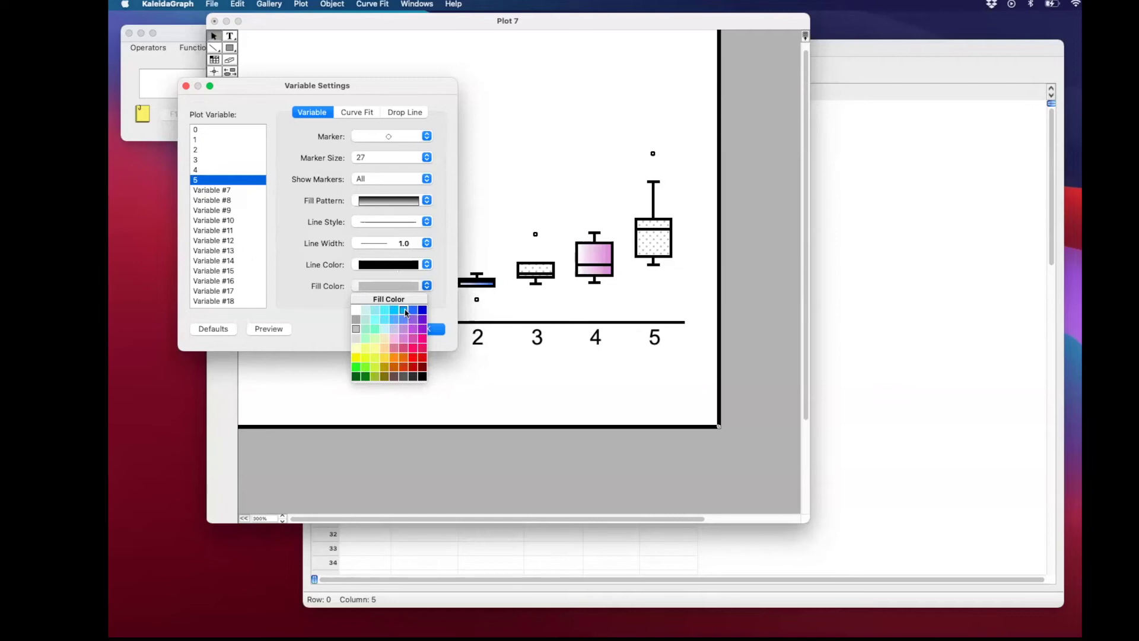
{"action": "left_click", "coordinate": [406, 311]}
{"action": "left_click", "coordinate": [278, 333]}
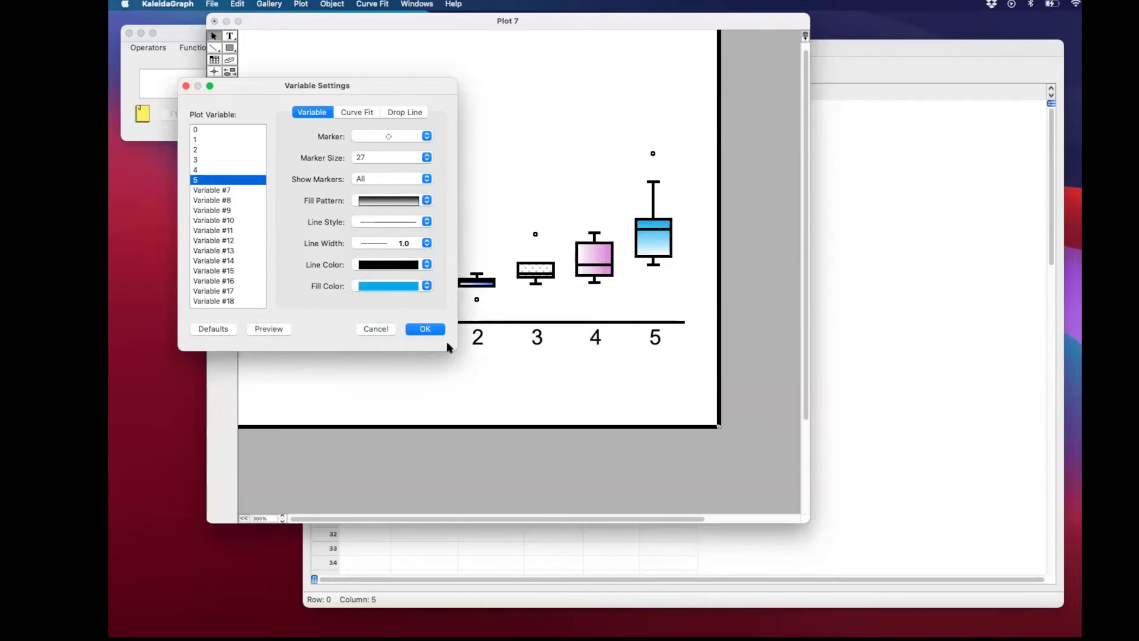
{"action": "left_click", "coordinate": [429, 330]}
Retitle the Y axis 'LVEF fold change' at font size 14
{"action": "double_click", "coordinate": [282, 236]}
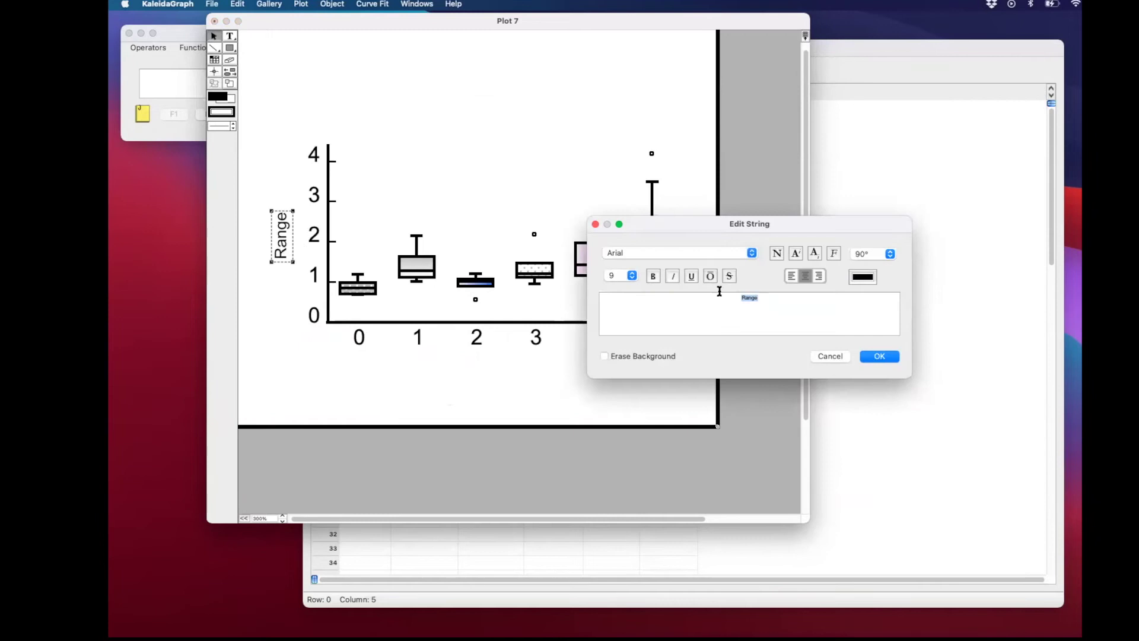
{"action": "type", "text": "4"}
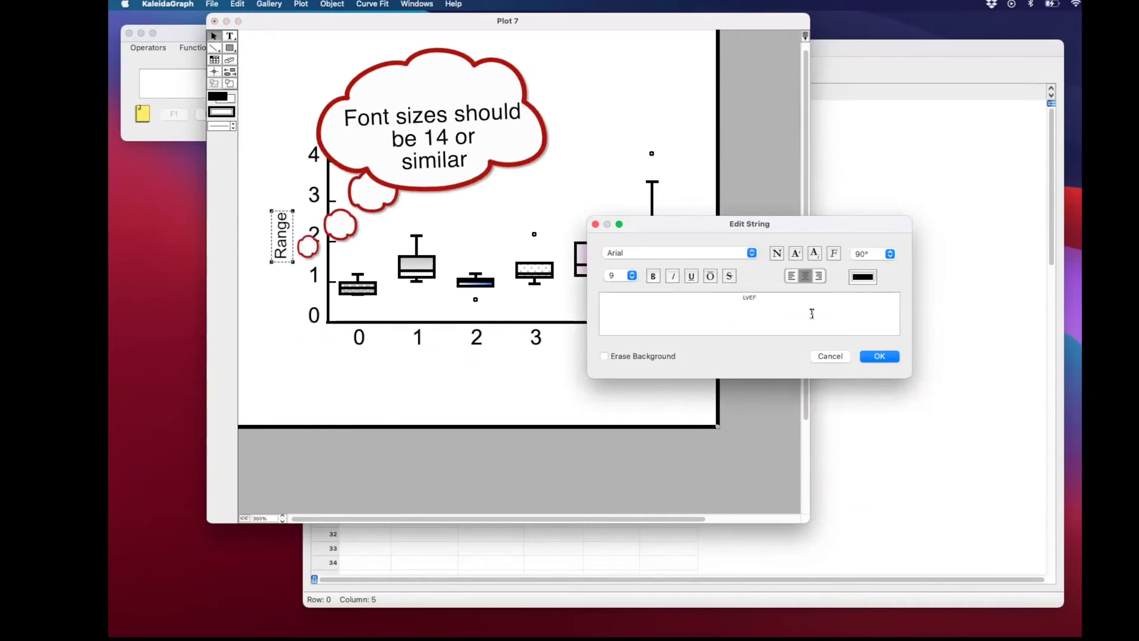
{"action": "type", "text": "VEF fold change"}
{"action": "left_click_drag", "start_coordinate": [771, 299], "coordinate": [707, 297]}
{"action": "left_click", "coordinate": [620, 276]}
{"action": "left_click", "coordinate": [623, 333]}
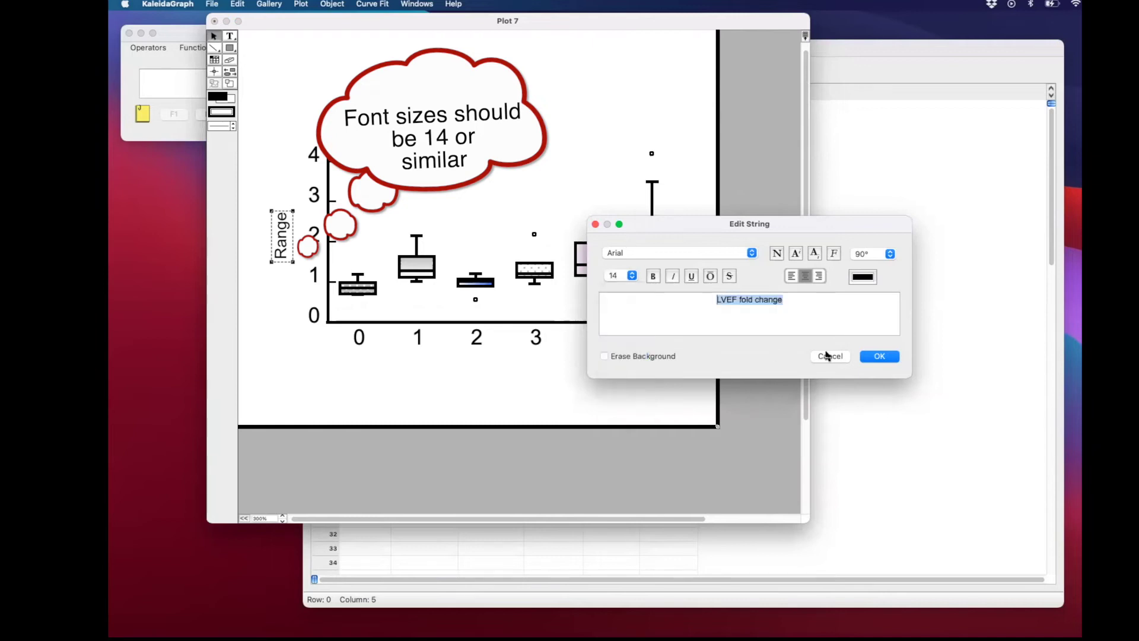
{"action": "left_click", "coordinate": [867, 354]}
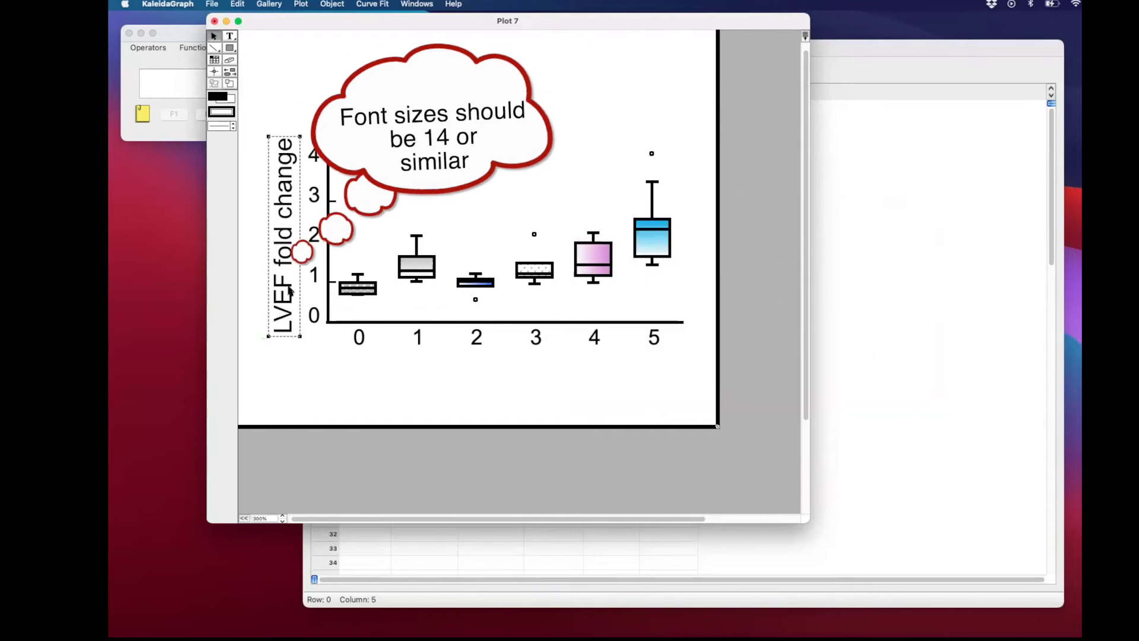
Add a 'Group' text label and centre it beneath the X-axis numbers
{"action": "left_click", "coordinate": [231, 37]}
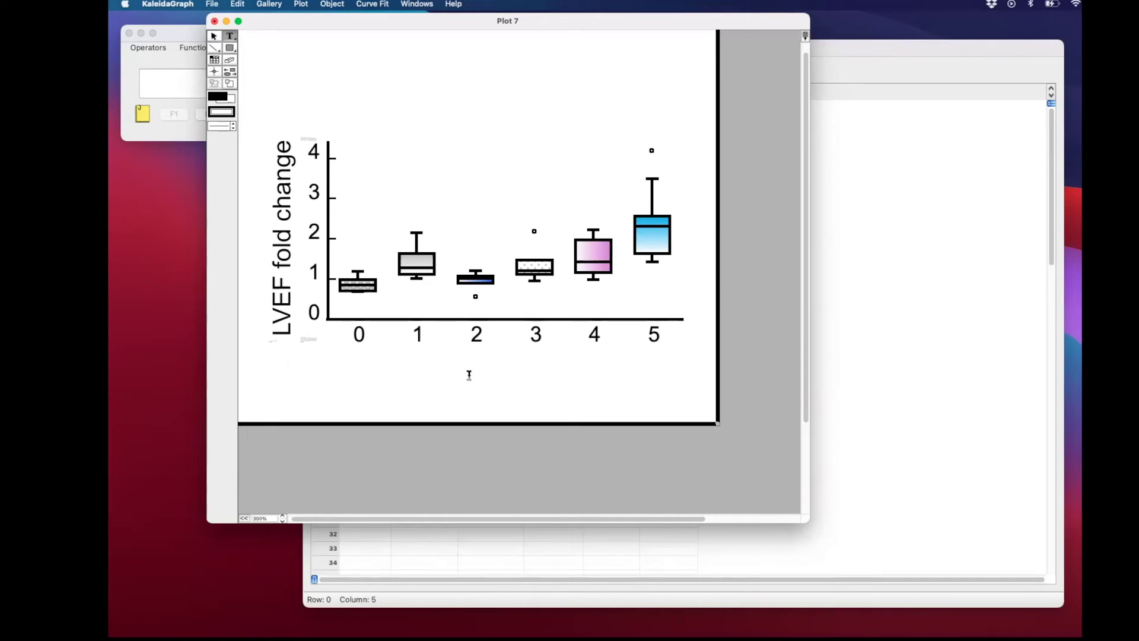
{"action": "left_click", "coordinate": [513, 407]}
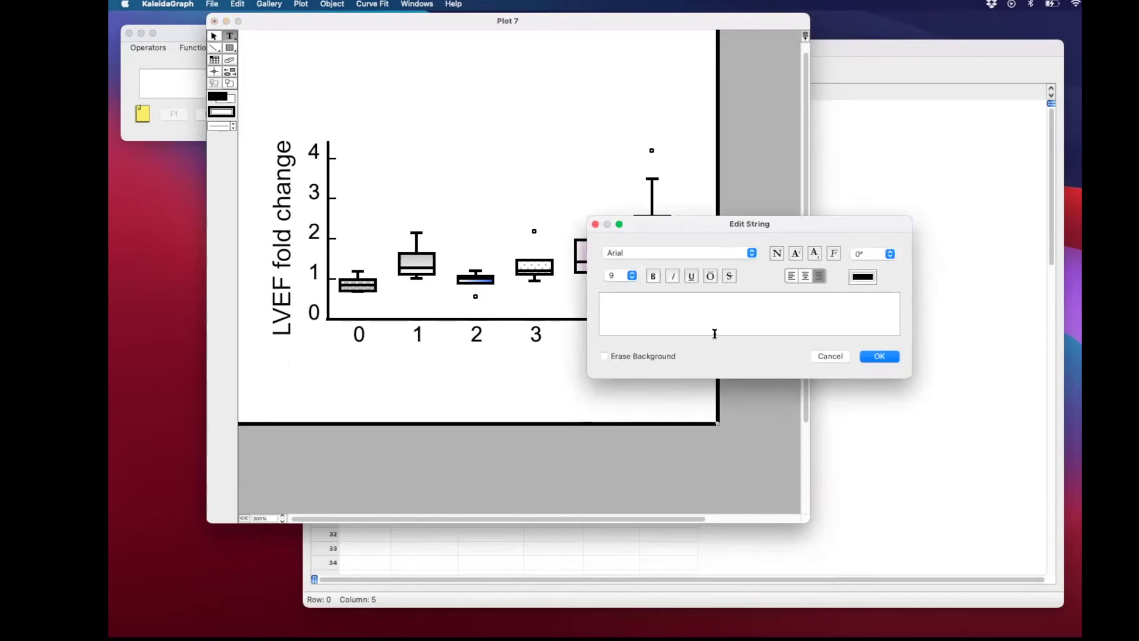
{"action": "left_click", "coordinate": [889, 297]}
{"action": "left_click", "coordinate": [617, 277]}
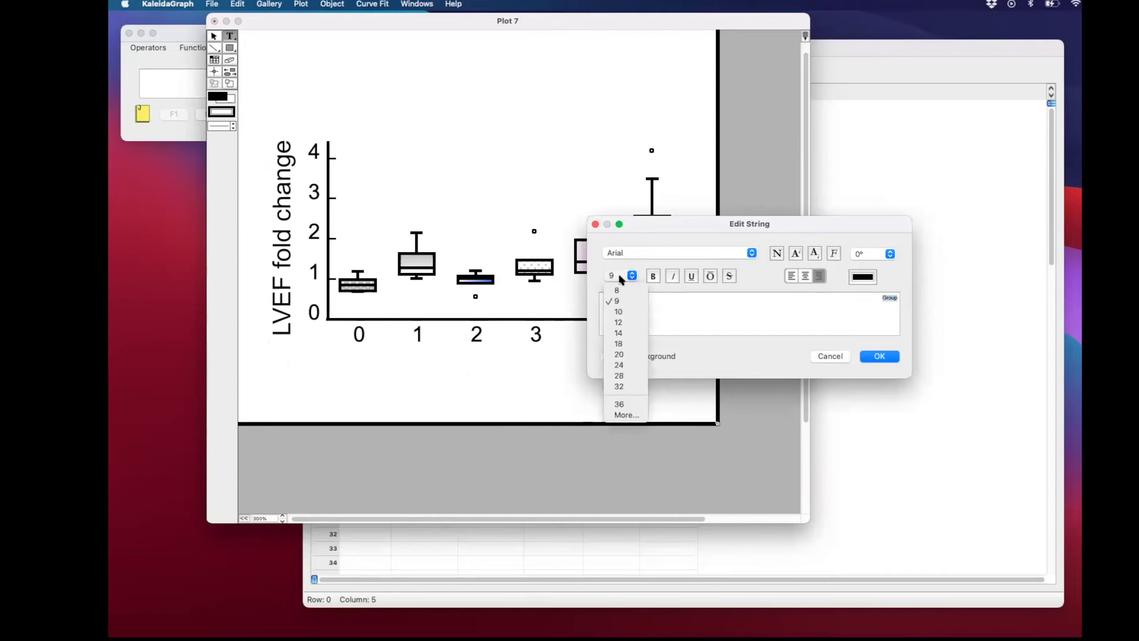
{"action": "left_click", "coordinate": [865, 373]}
{"action": "left_click", "coordinate": [881, 357]}
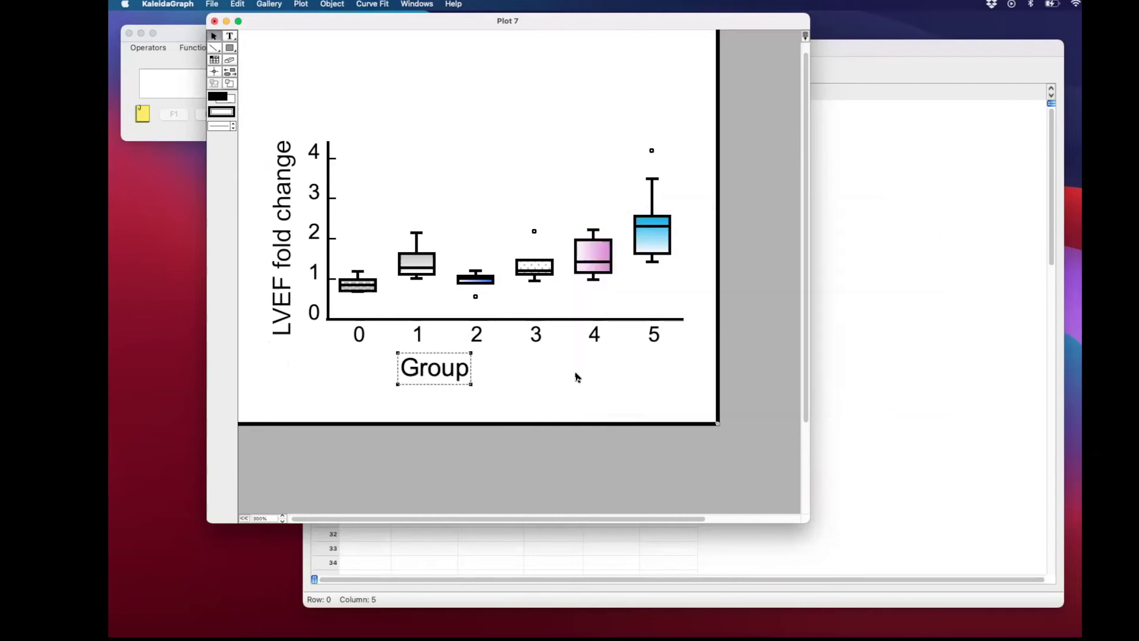
{"action": "left_click_drag", "start_coordinate": [446, 372], "coordinate": [514, 372]}
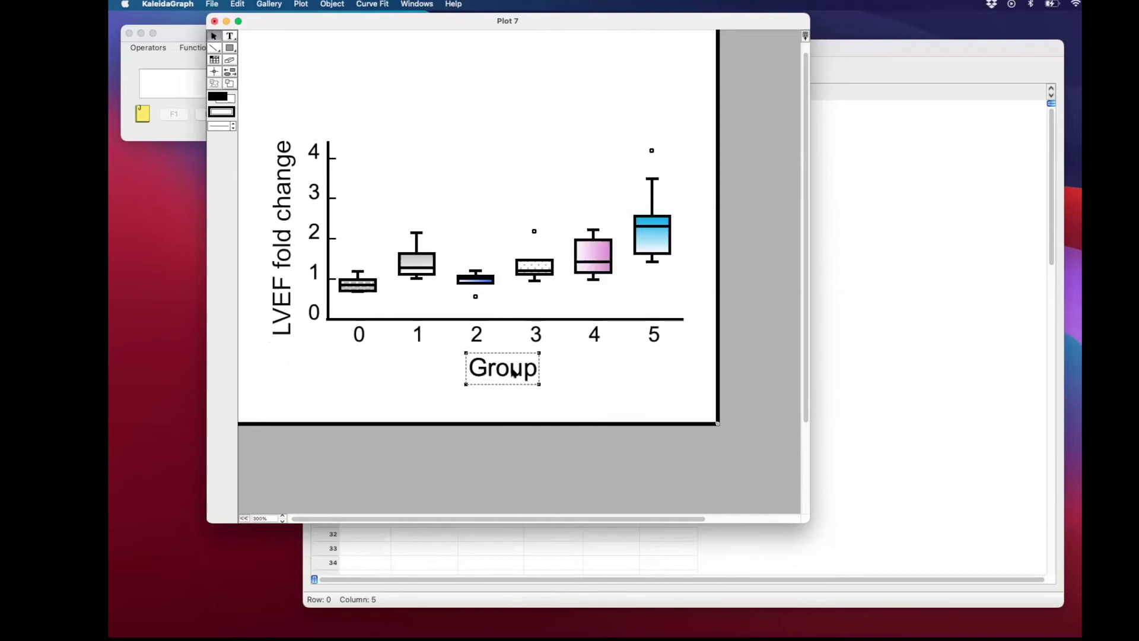
{"action": "left_click", "coordinate": [593, 379]}
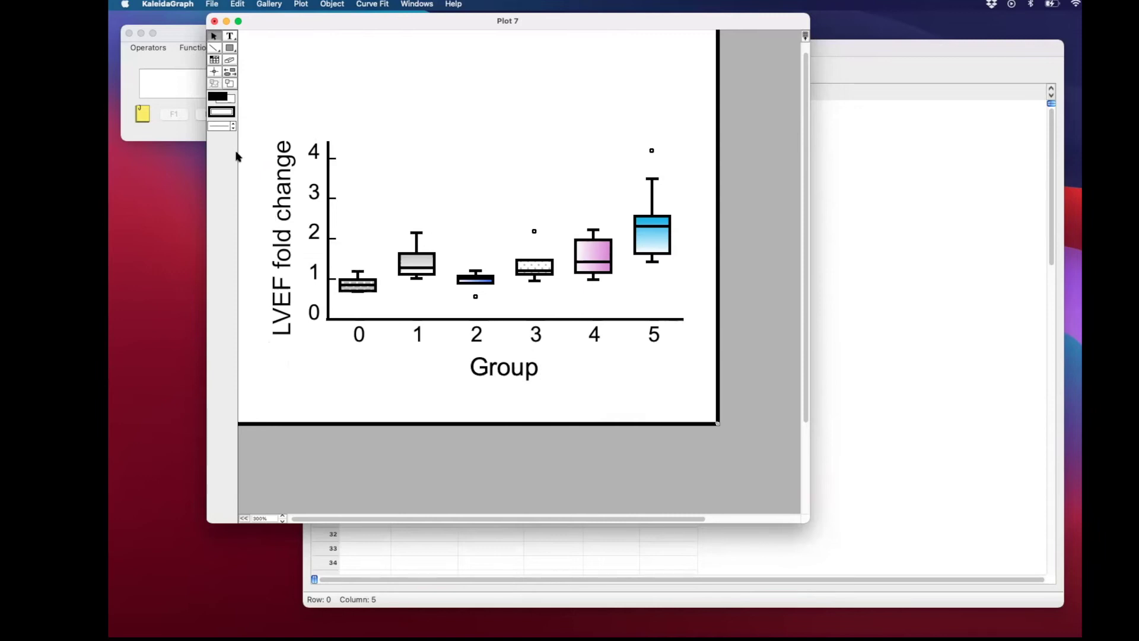
Draw a dotted 1.0-width vertical line between groups 0 and 1
{"action": "left_click", "coordinate": [217, 51]}
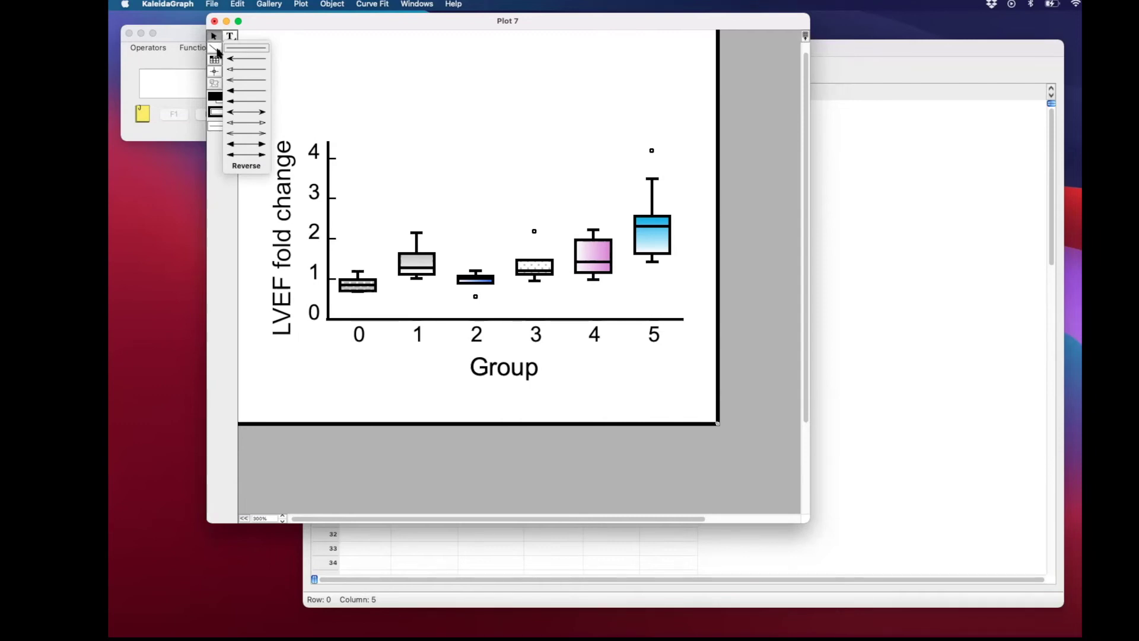
{"action": "left_click", "coordinate": [246, 47]}
{"action": "left_click_drag", "start_coordinate": [382, 141], "coordinate": [382, 318]}
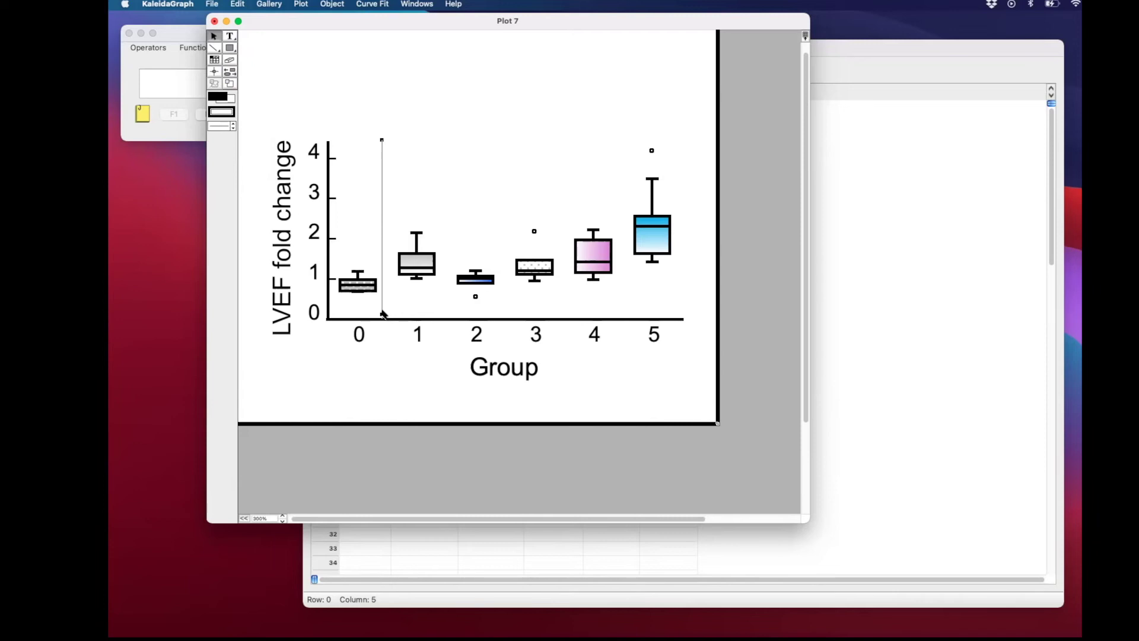
{"action": "left_click", "coordinate": [232, 127]}
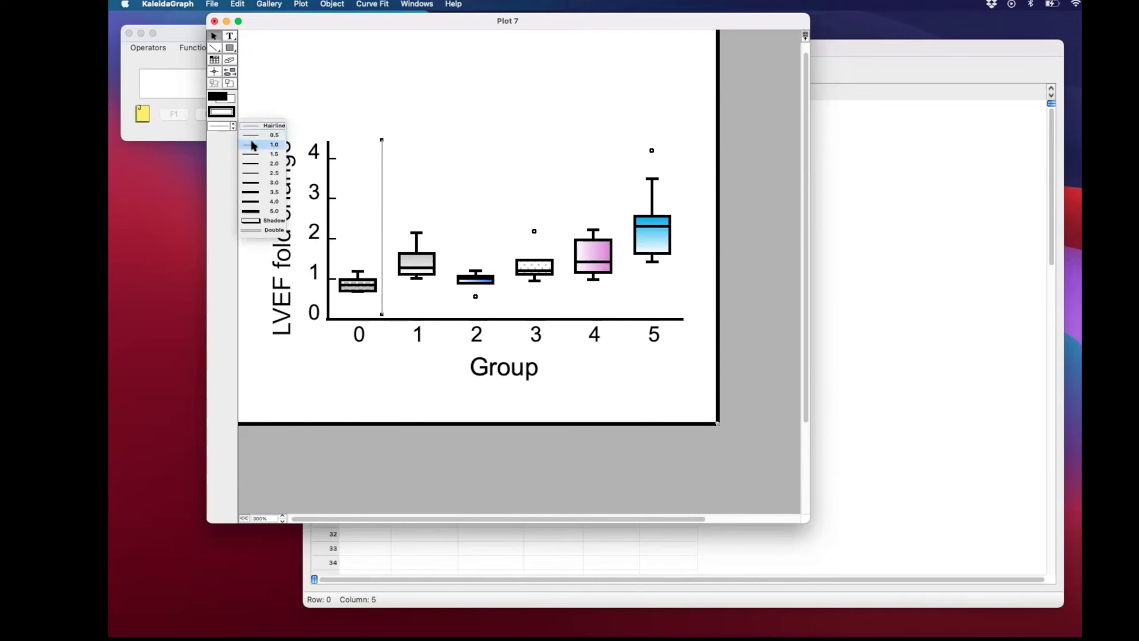
{"action": "left_click", "coordinate": [252, 146]}
{"action": "left_click", "coordinate": [222, 128]}
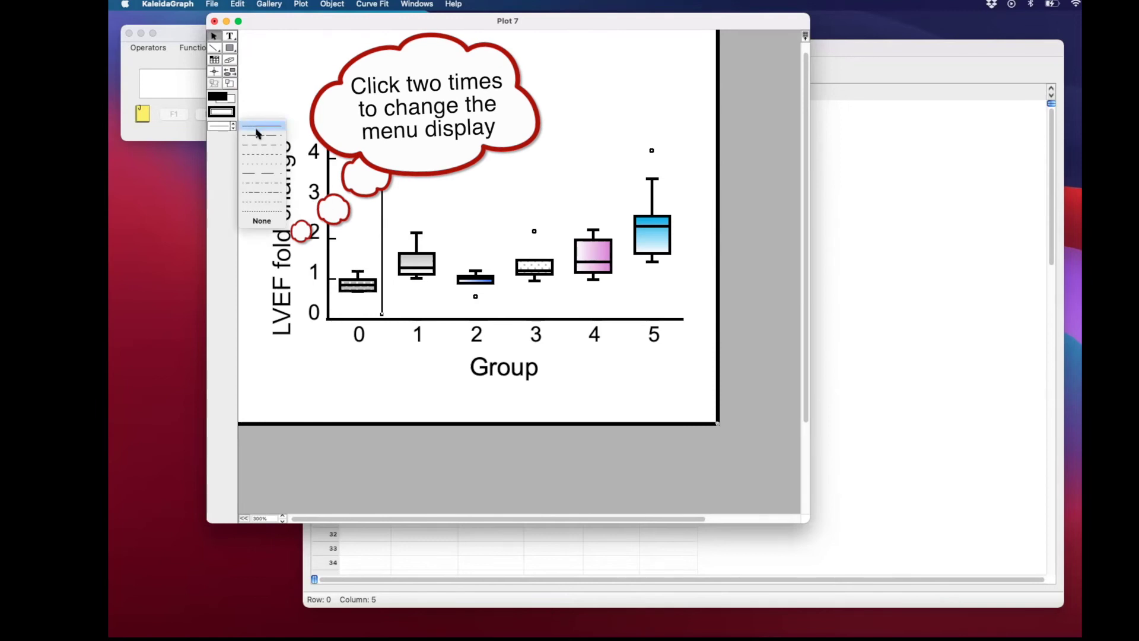
{"action": "left_click", "coordinate": [262, 204]}
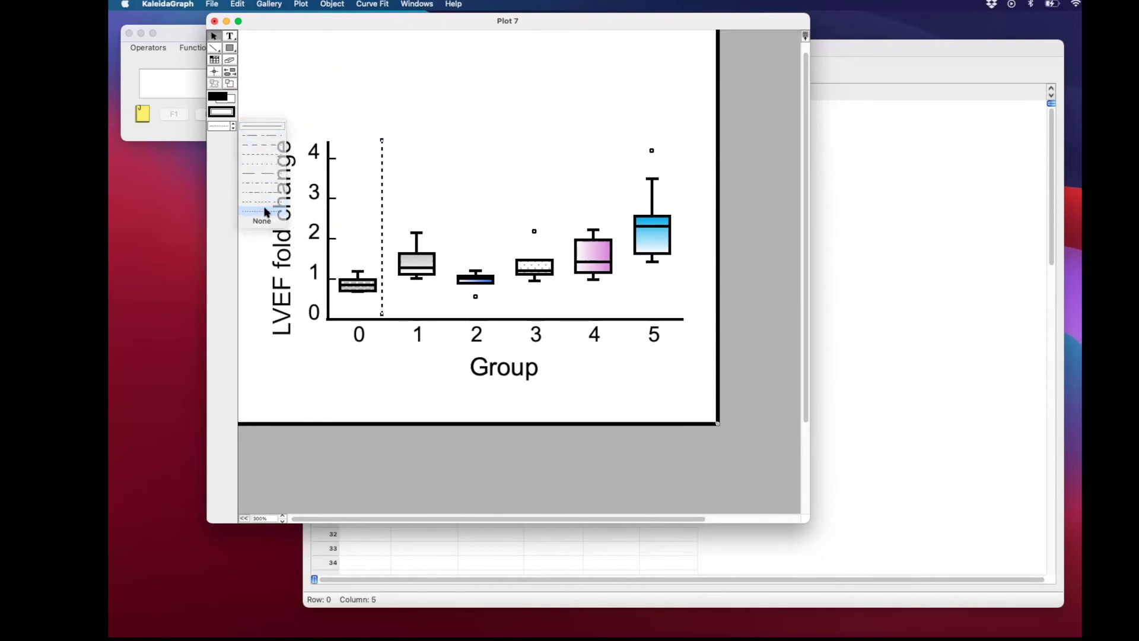
{"action": "left_click_drag", "start_coordinate": [383, 216], "coordinate": [386, 216]}
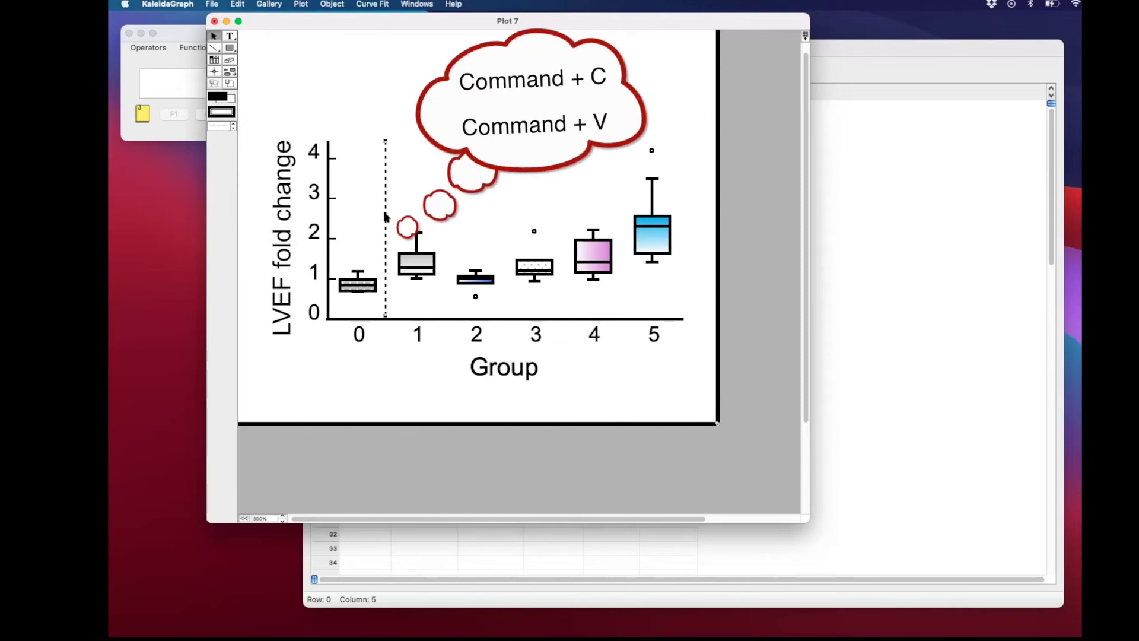
Copy the dotted line and place copies between groups 1–2, 2–3, 3–4 and 4–5
{"action": "key", "text": "super+c"}
{"action": "key", "text": "super+v"}
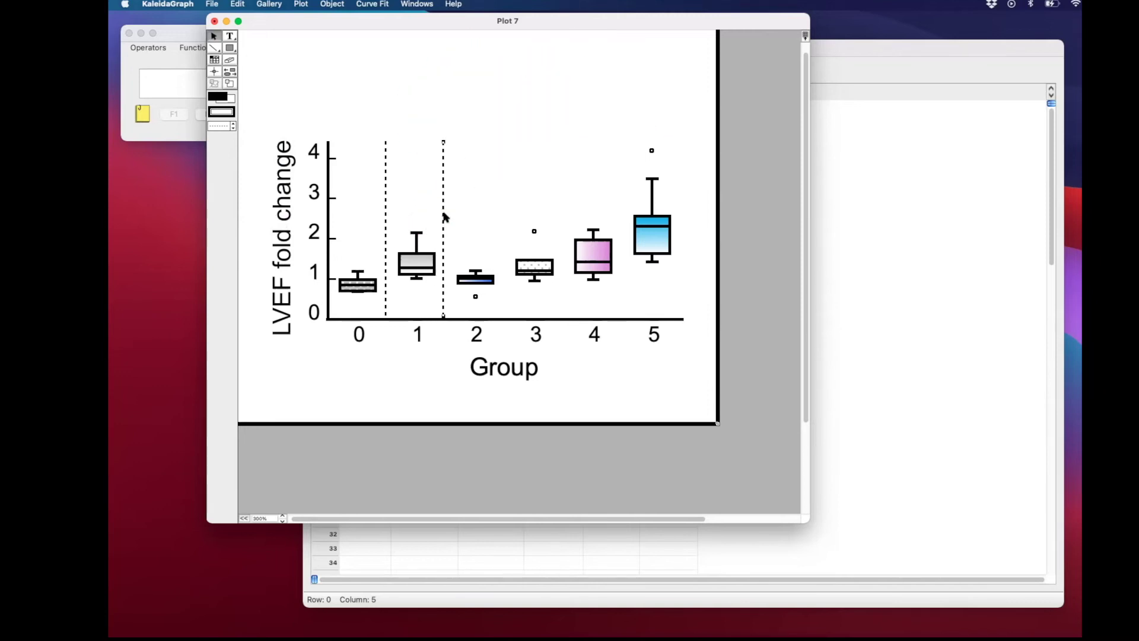
{"action": "key", "text": "super+v"}
{"action": "left_click_drag", "start_coordinate": [444, 217], "coordinate": [507, 215]}
{"action": "key", "text": "super+v"}
{"action": "left_click_drag", "start_coordinate": [509, 217], "coordinate": [565, 218]}
{"action": "key", "text": "super+v"}
{"action": "left_click_drag", "start_coordinate": [564, 223], "coordinate": [625, 224]}
Add a small-font 'p=0.05' text label and position it just above group 0's box
{"action": "left_click", "coordinate": [230, 35]}
{"action": "left_click", "coordinate": [414, 205]}
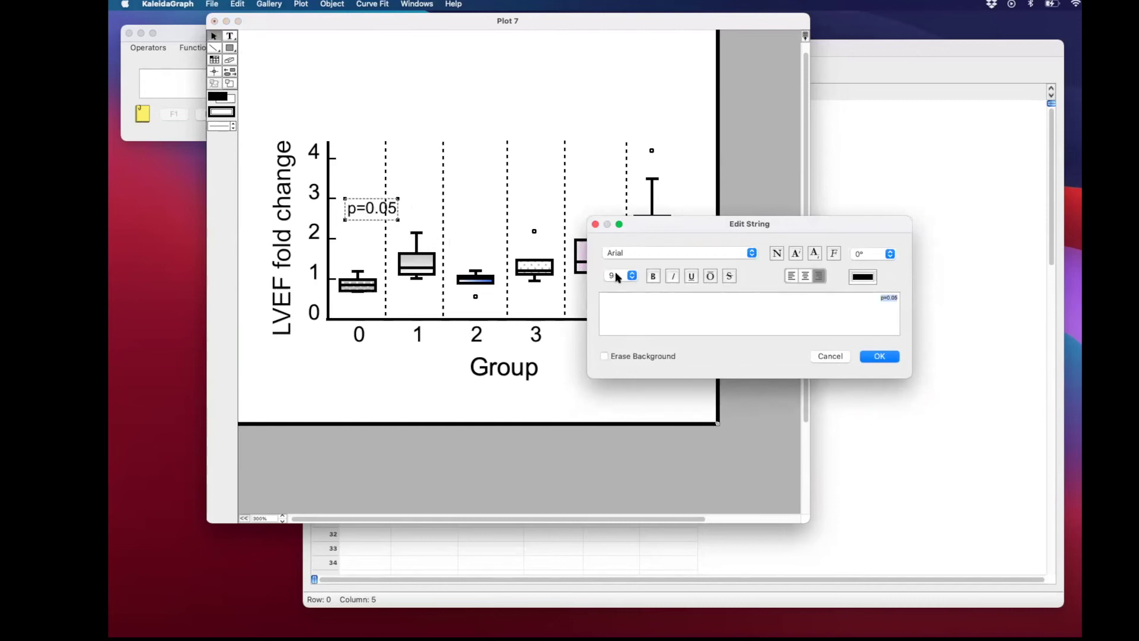
{"action": "left_click", "coordinate": [617, 277]}
{"action": "left_click", "coordinate": [619, 290]}
{"action": "left_click", "coordinate": [880, 356]}
{"action": "left_click_drag", "start_coordinate": [369, 221], "coordinate": [353, 258]}
{"action": "left_click", "coordinate": [369, 110]}
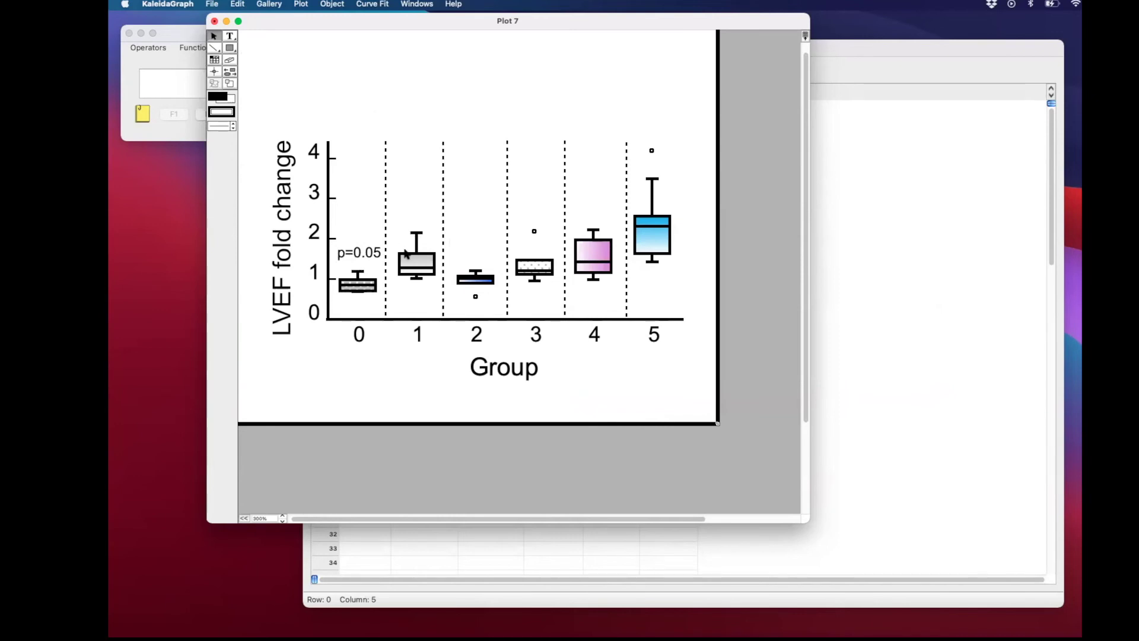
Draw a plain rectangle over group 1's column from top to baseline
{"action": "left_click", "coordinate": [231, 48]}
{"action": "left_click", "coordinate": [232, 52]}
{"action": "left_click", "coordinate": [232, 52]}
{"action": "left_click_drag", "start_coordinate": [232, 52], "coordinate": [248, 49]}
{"action": "left_click_drag", "start_coordinate": [385, 141], "coordinate": [440, 315]}
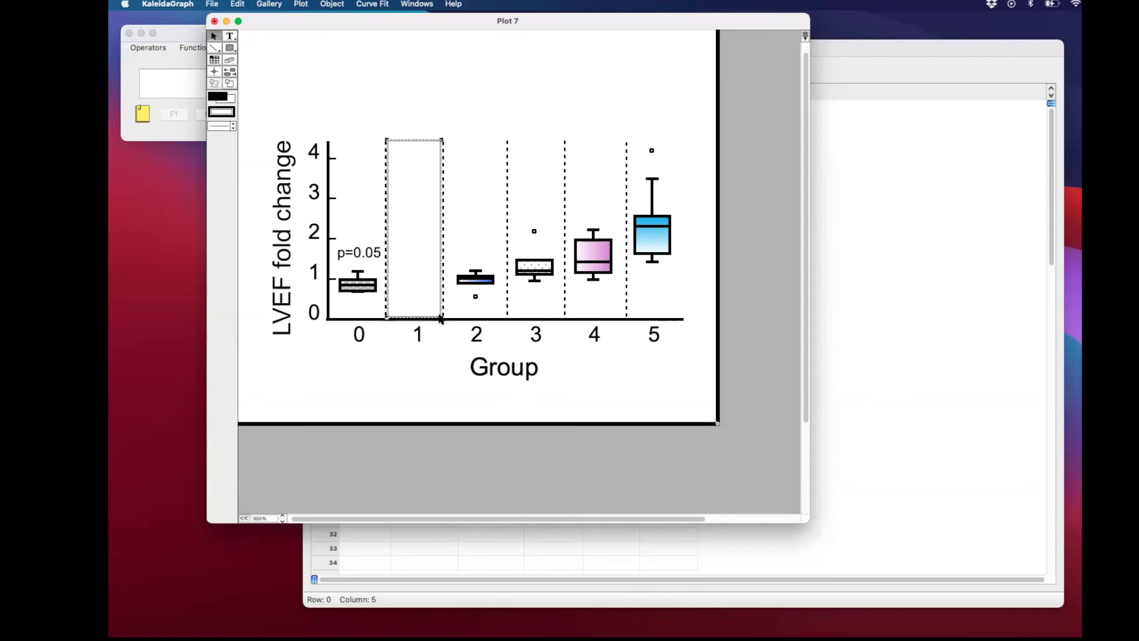
Fill the rectangle with a cross-hatch in pale and strong cyan, then send it to back
{"action": "left_click", "coordinate": [218, 114]}
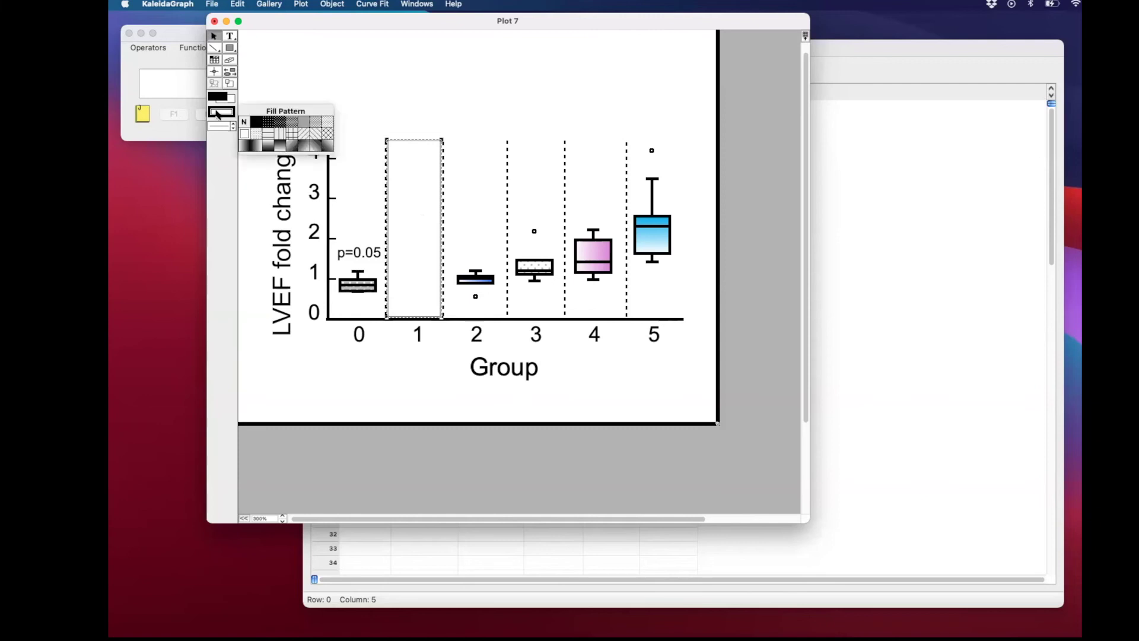
{"action": "left_click", "coordinate": [257, 146]}
{"action": "left_click", "coordinate": [219, 99]}
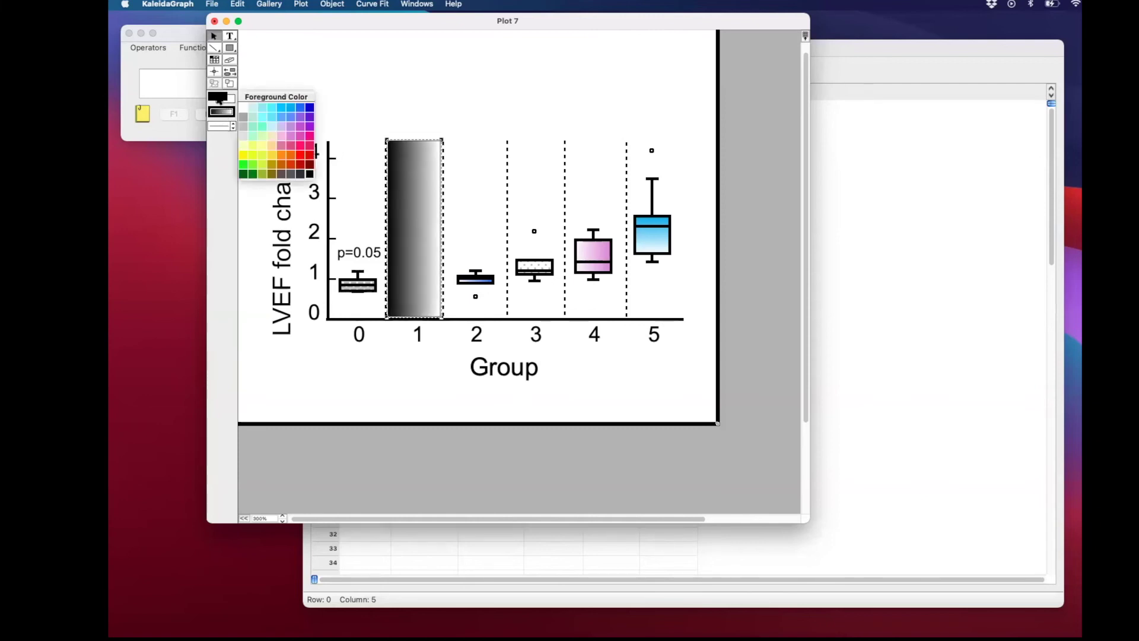
{"action": "left_click", "coordinate": [261, 108]}
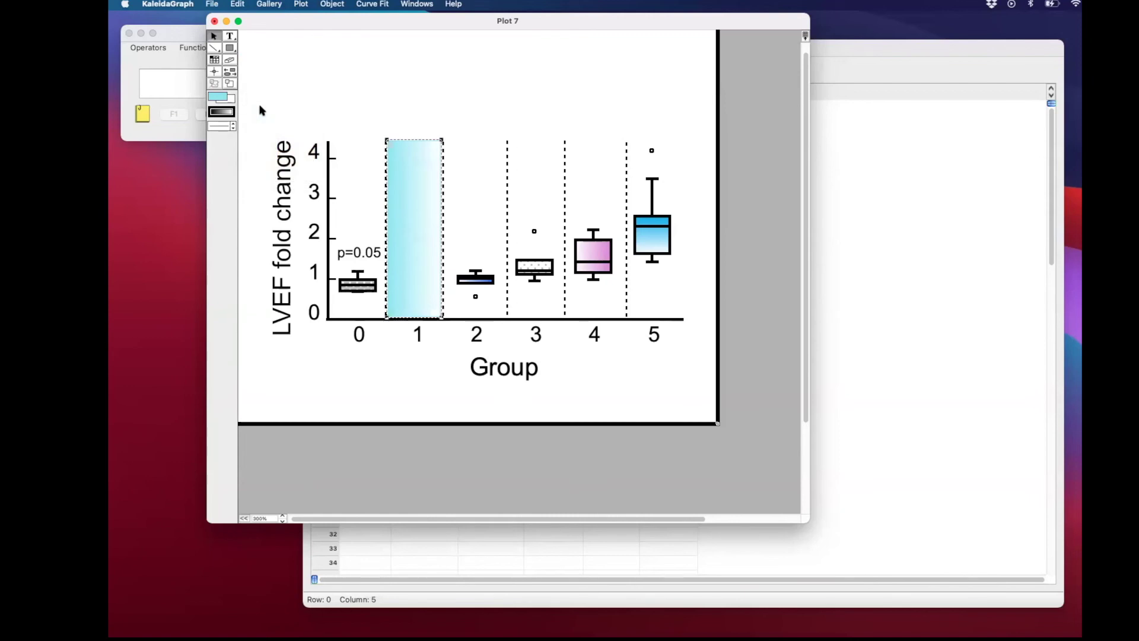
{"action": "left_click", "coordinate": [220, 112]}
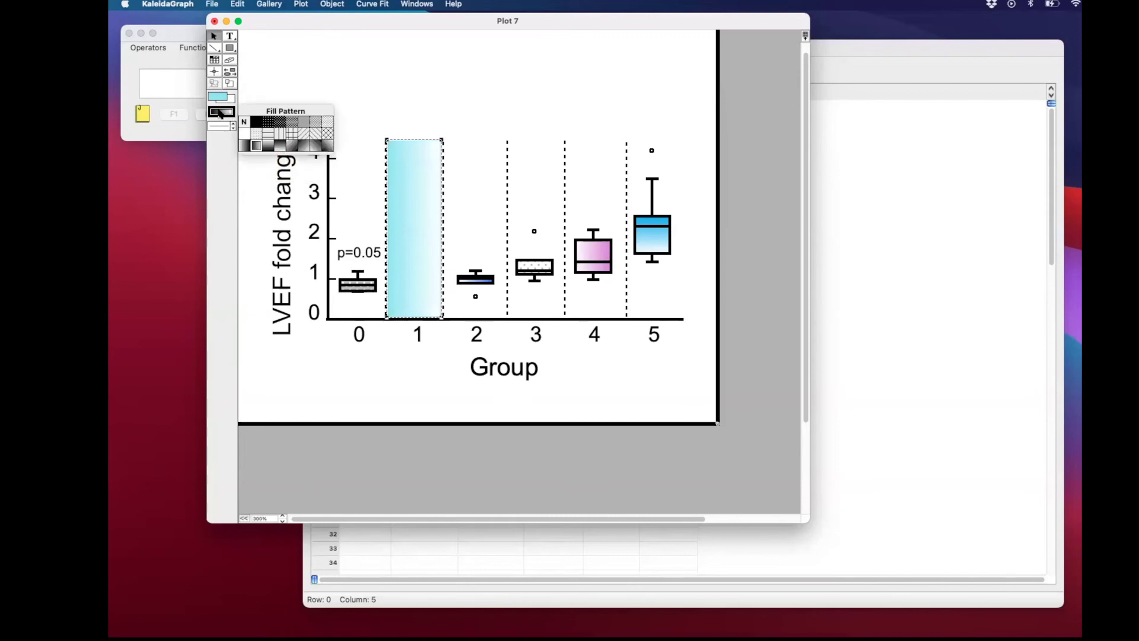
{"action": "left_click", "coordinate": [291, 123]}
{"action": "left_click", "coordinate": [218, 99]}
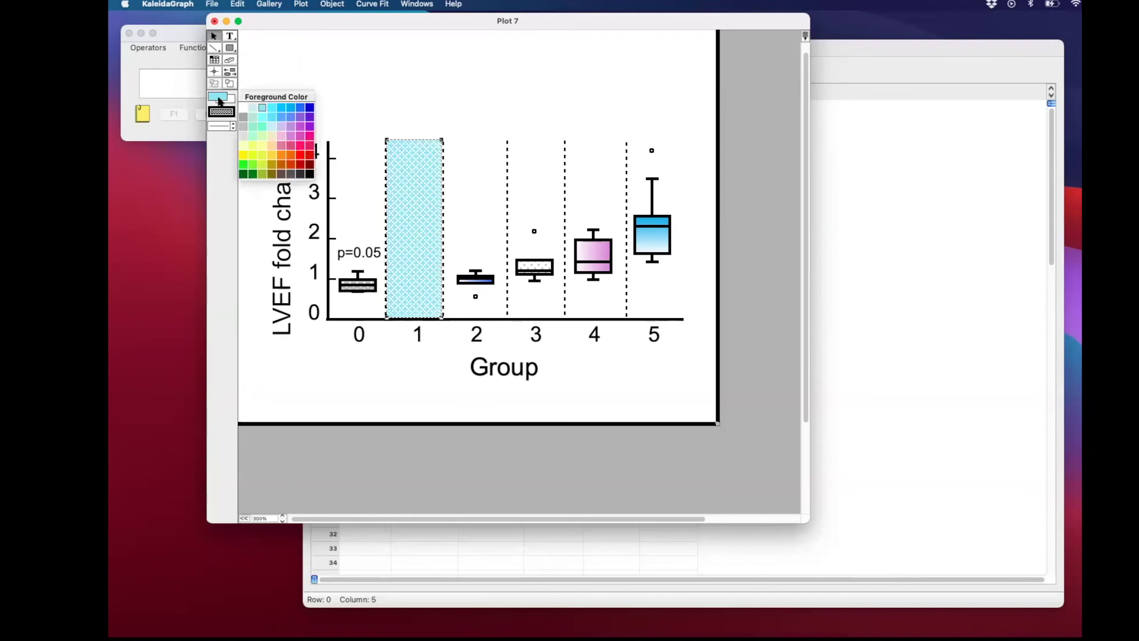
{"action": "left_click", "coordinate": [252, 108]}
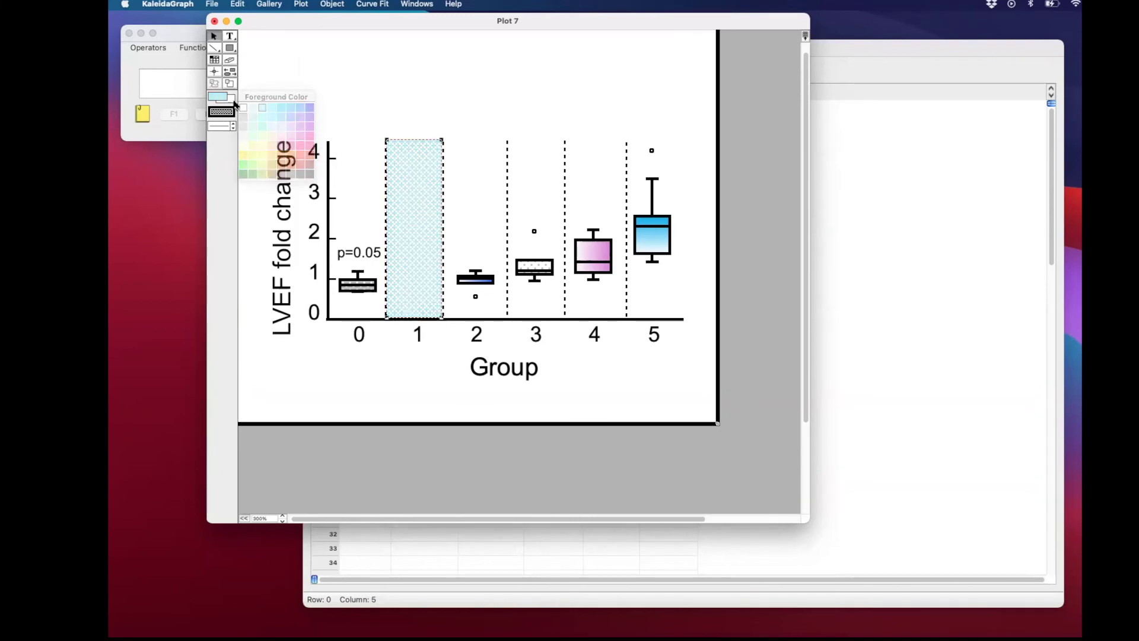
{"action": "left_click", "coordinate": [232, 101]}
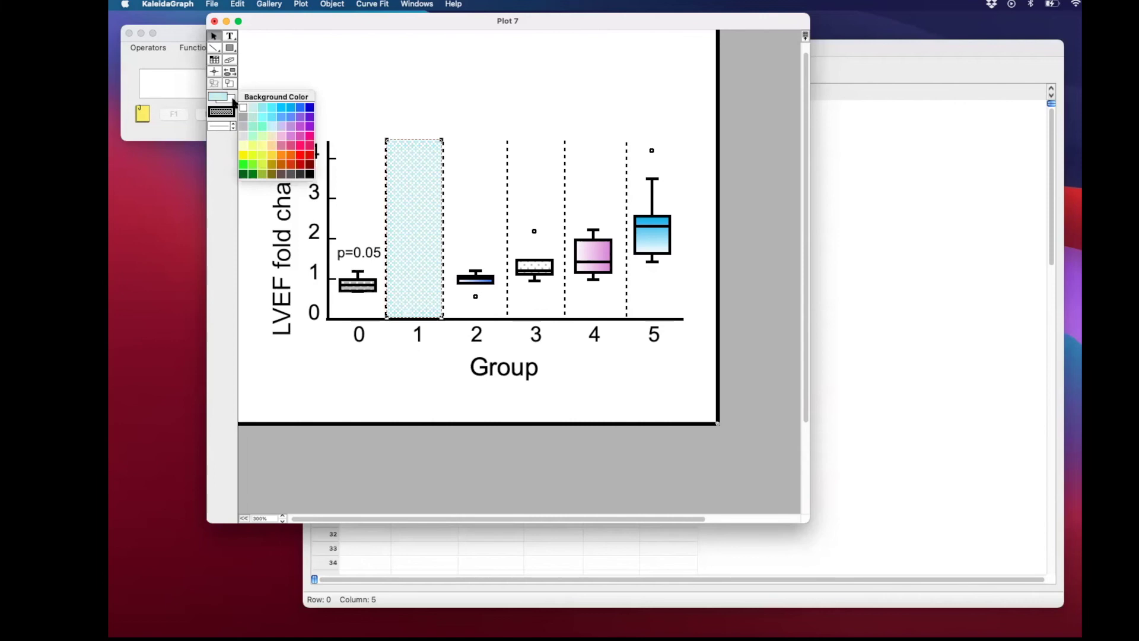
{"action": "left_click", "coordinate": [278, 106]}
{"action": "right_click", "coordinate": [425, 153]}
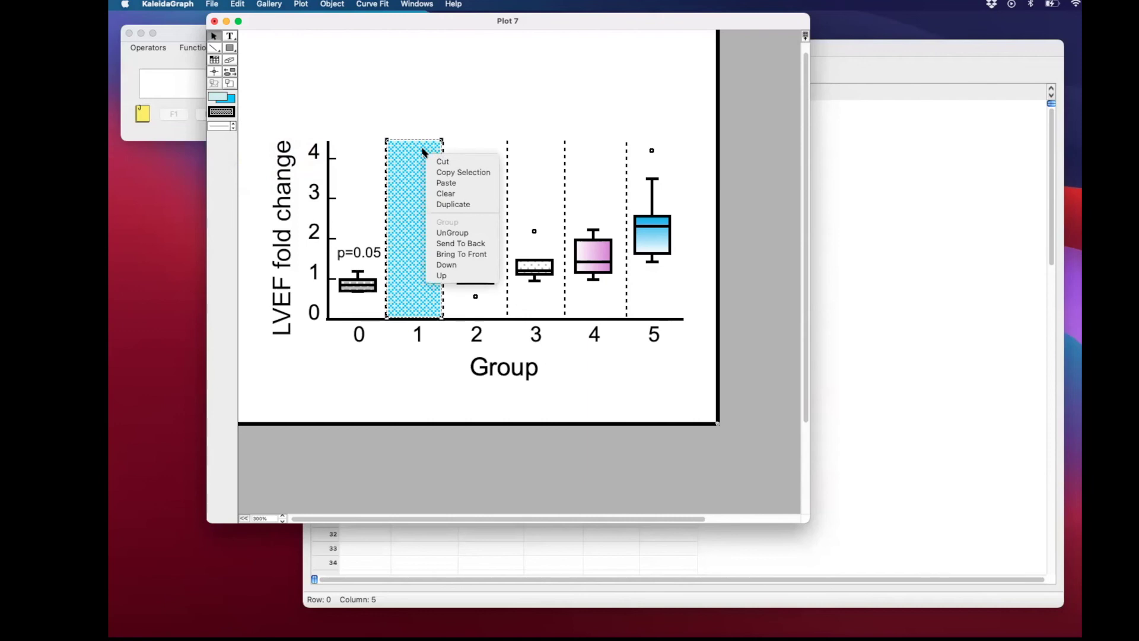
{"action": "left_click", "coordinate": [468, 243]}
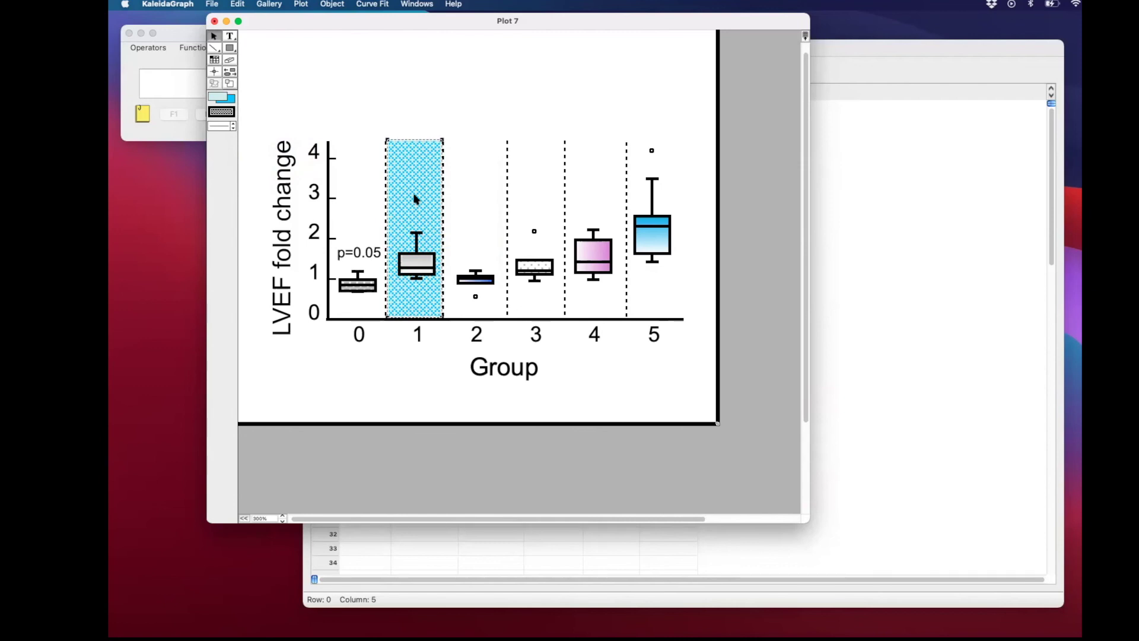
Deselect the cyan band to view the finished Example plot
{"action": "left_click", "coordinate": [395, 106]}
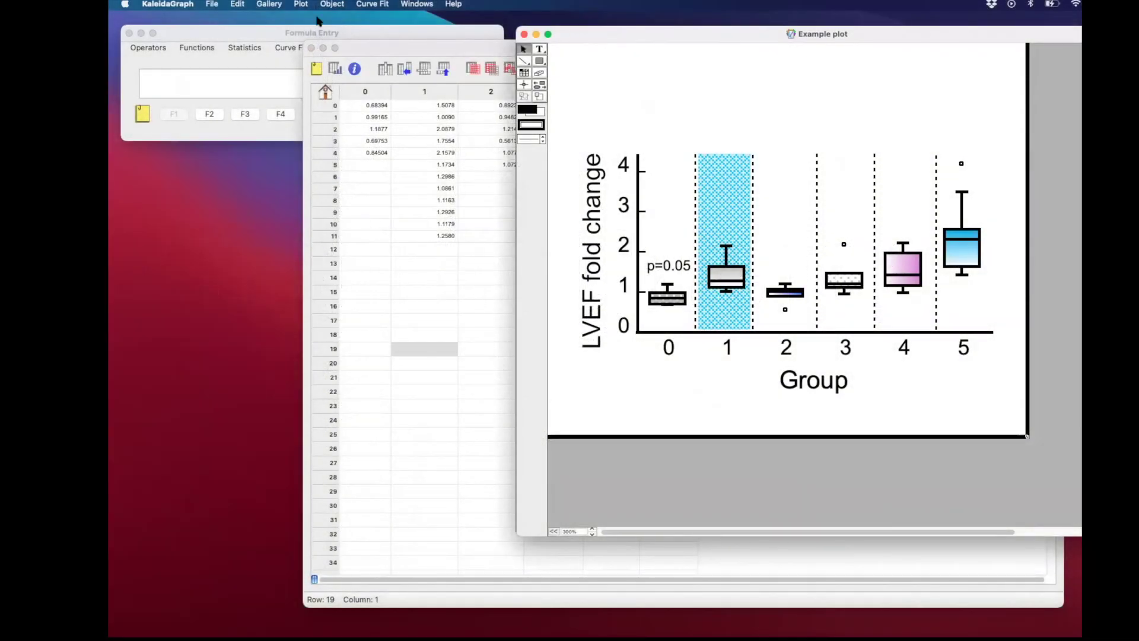
Plot a Gallery > Template box plot with Y columns 0 through 5 selected
{"action": "left_click", "coordinate": [268, 4]}
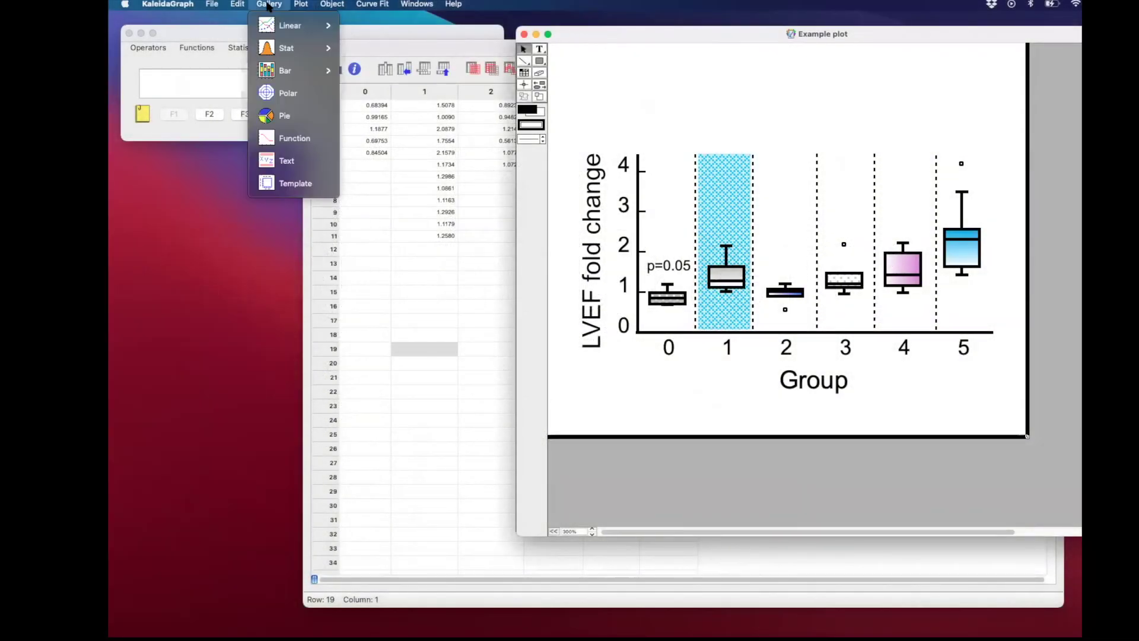
{"action": "left_click", "coordinate": [302, 184]}
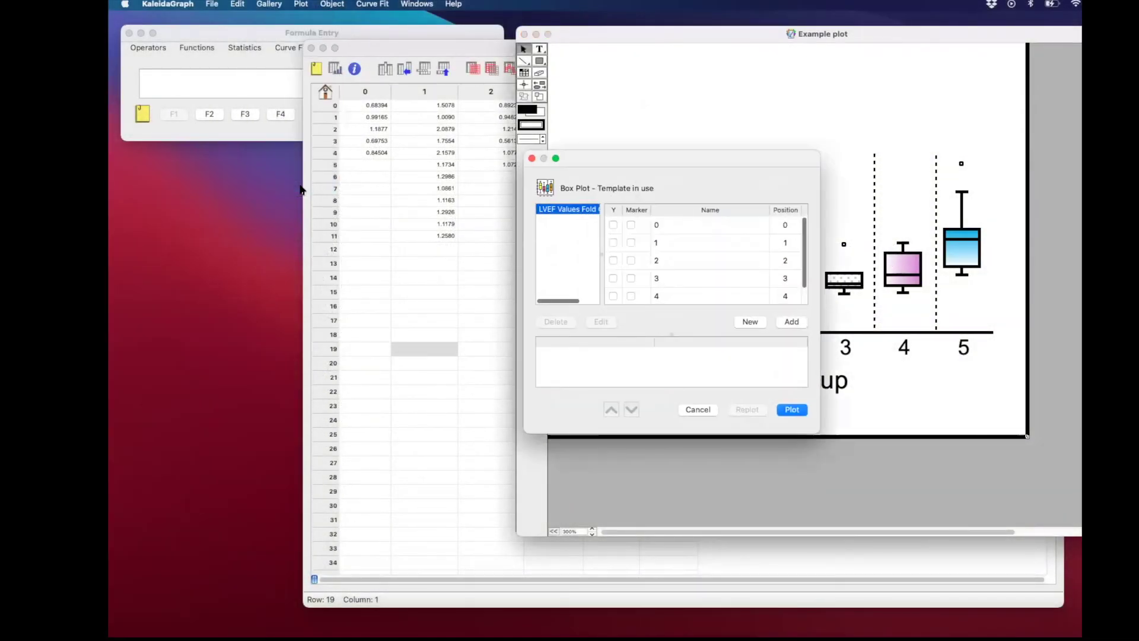
{"action": "left_click", "coordinate": [613, 226]}
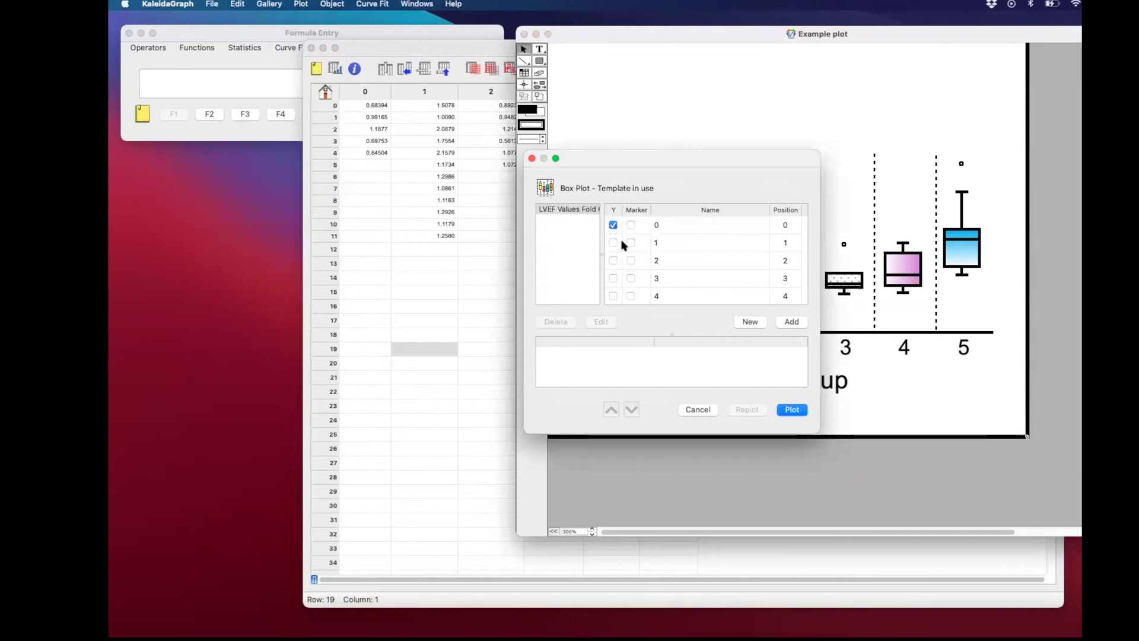
{"action": "left_click", "coordinate": [613, 243]}
{"action": "left_click", "coordinate": [614, 261]}
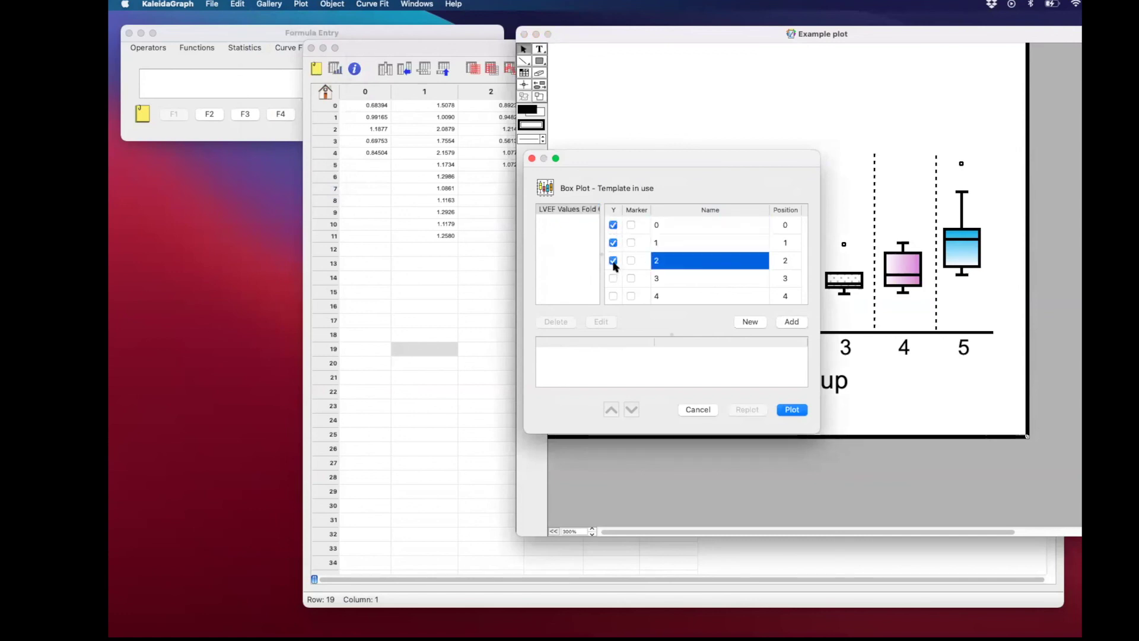
{"action": "left_click", "coordinate": [614, 278]}
{"action": "left_click", "coordinate": [614, 296]}
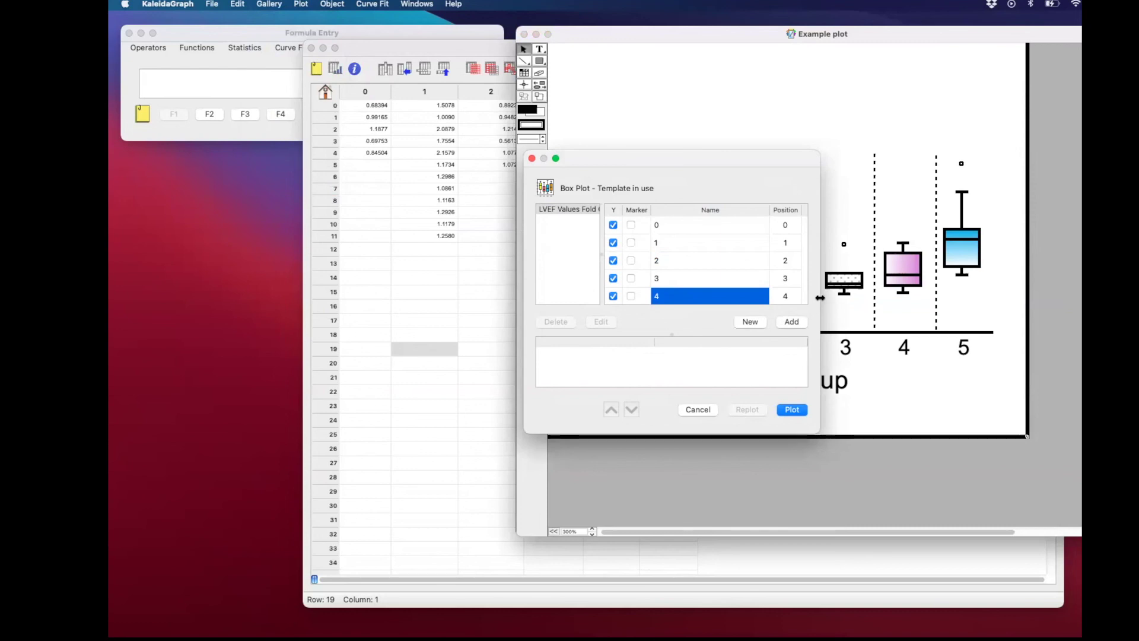
{"action": "scroll", "coordinate": [772, 257], "scroll_direction": "down", "scroll_amount": 1}
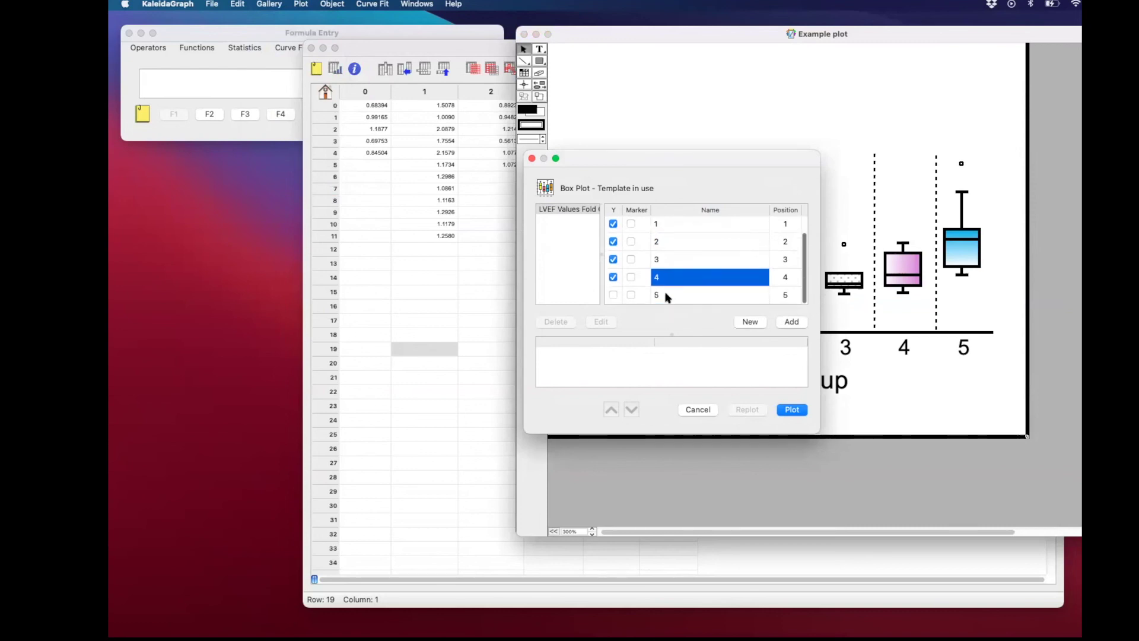
{"action": "left_click", "coordinate": [613, 295]}
{"action": "left_click", "coordinate": [791, 410]}
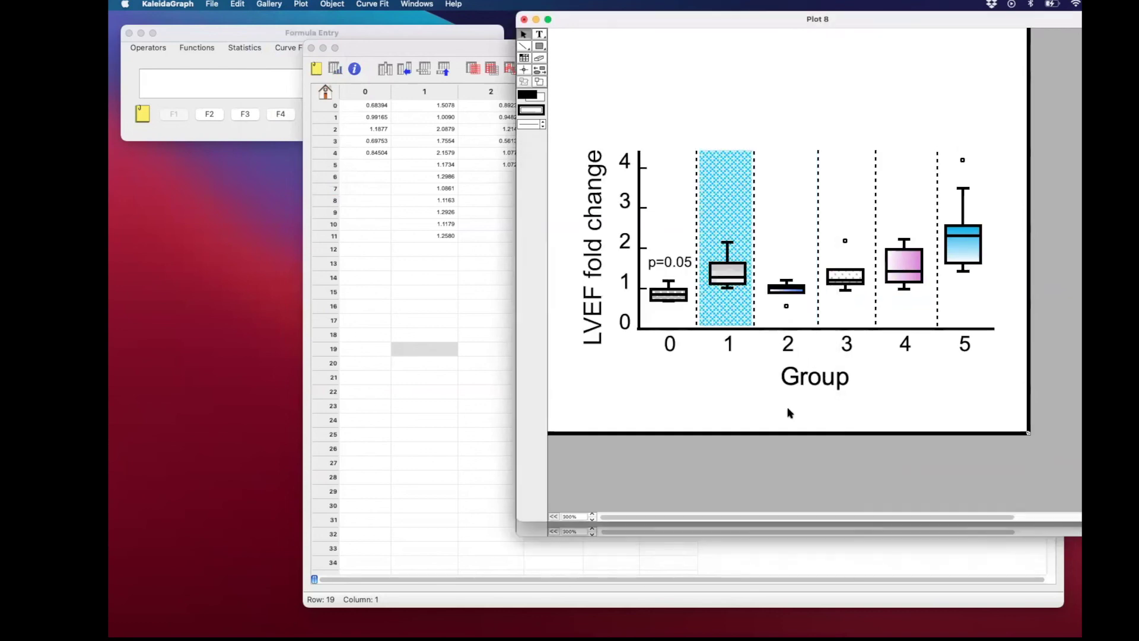